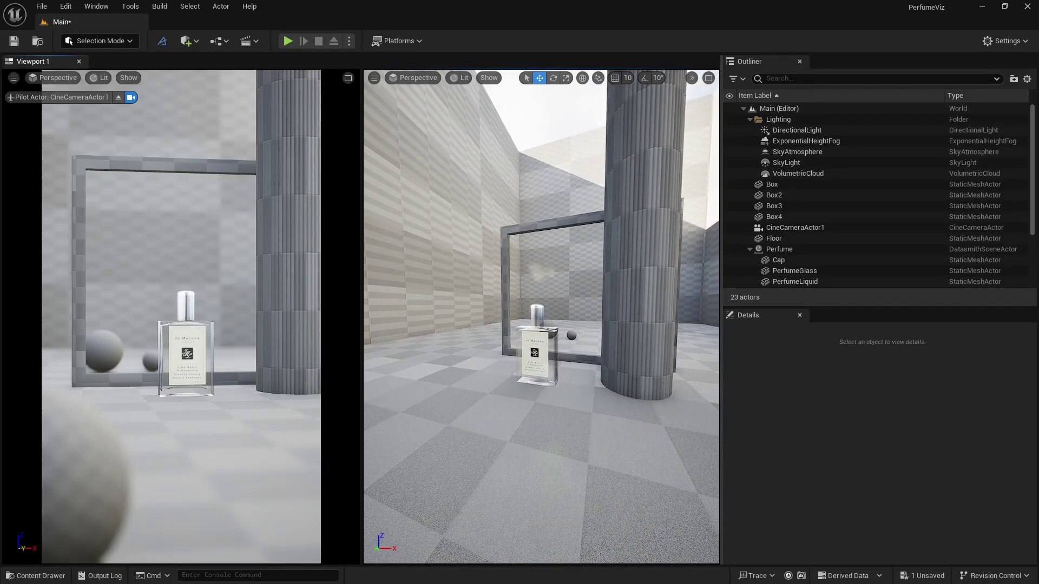
- Create a new material named M_Glass_PT in the Materials folder
left_click(544, 332)
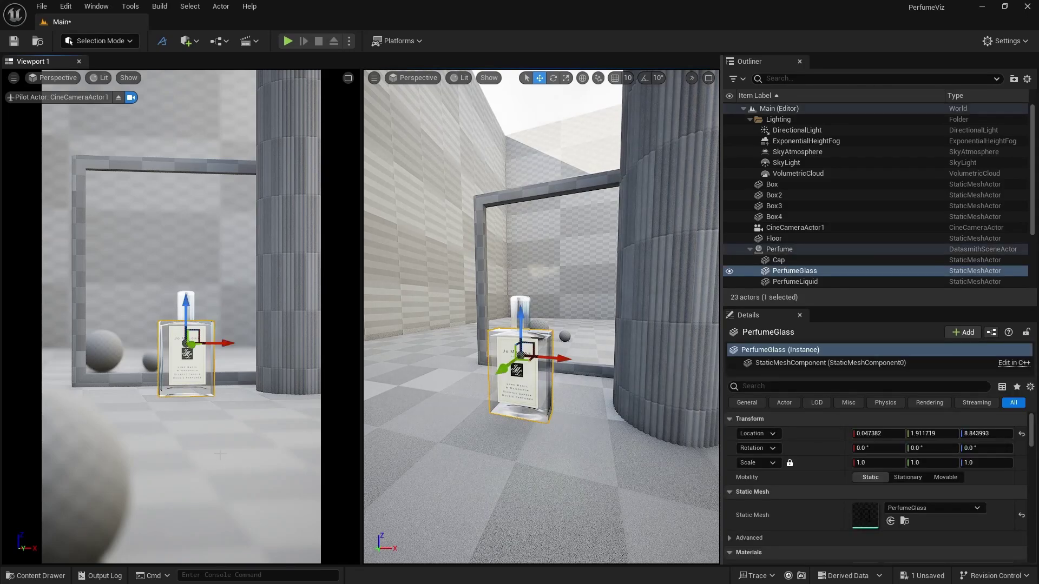
left_click(36, 576)
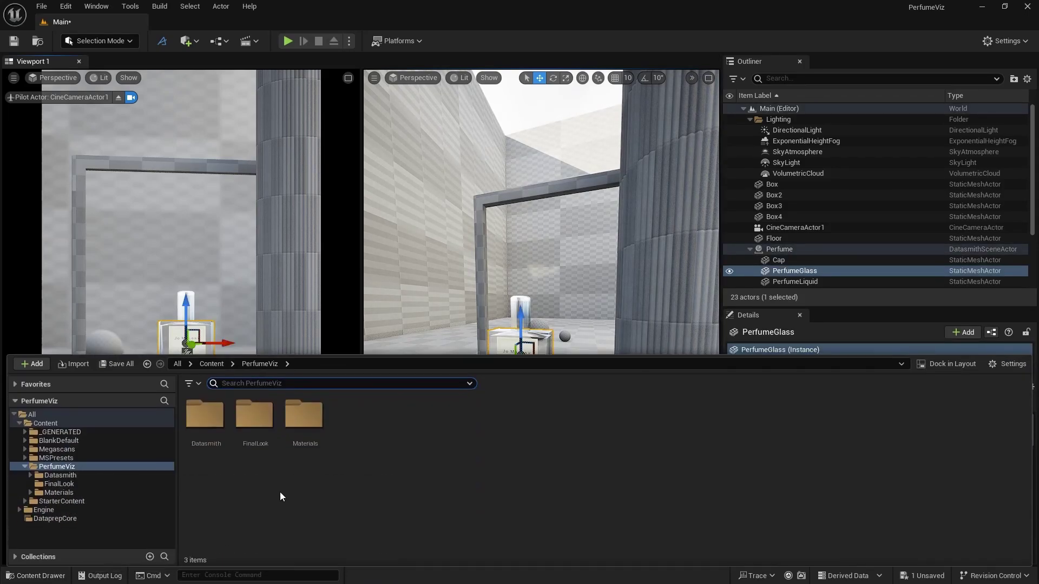
double_click(308, 416)
right_click(348, 477)
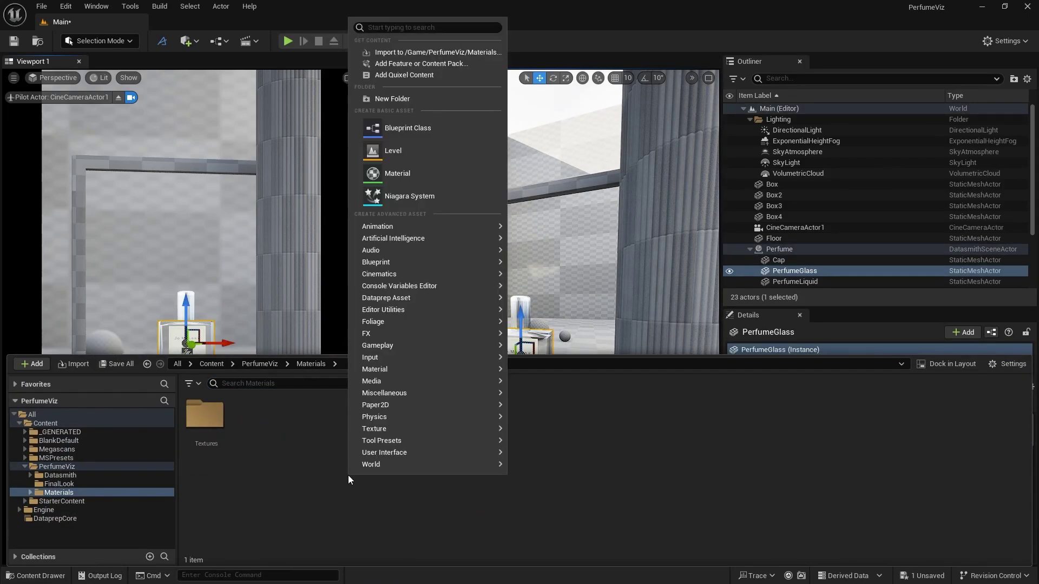
left_click(421, 176)
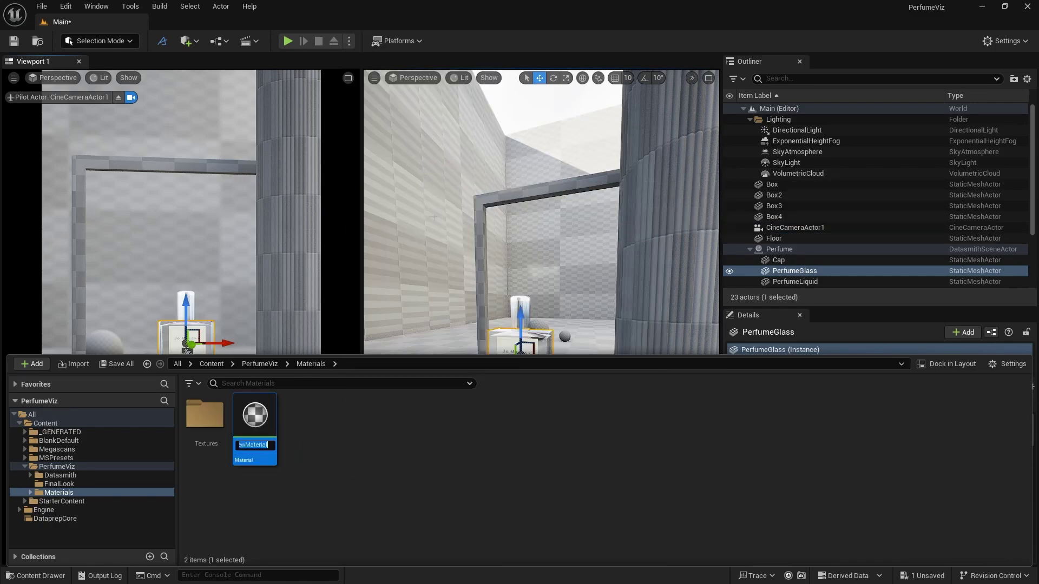
type("M_Glass")
type("_PT")
key("Return")
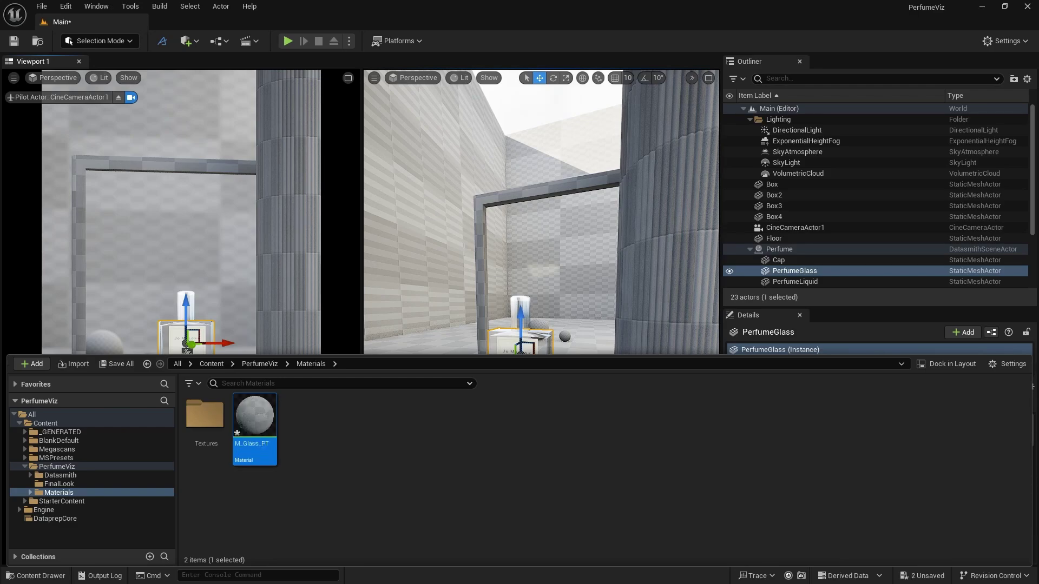
- Assign M_Glass_PT to the Element 0 material slot of PerfumeGlass
left_click(776, 311)
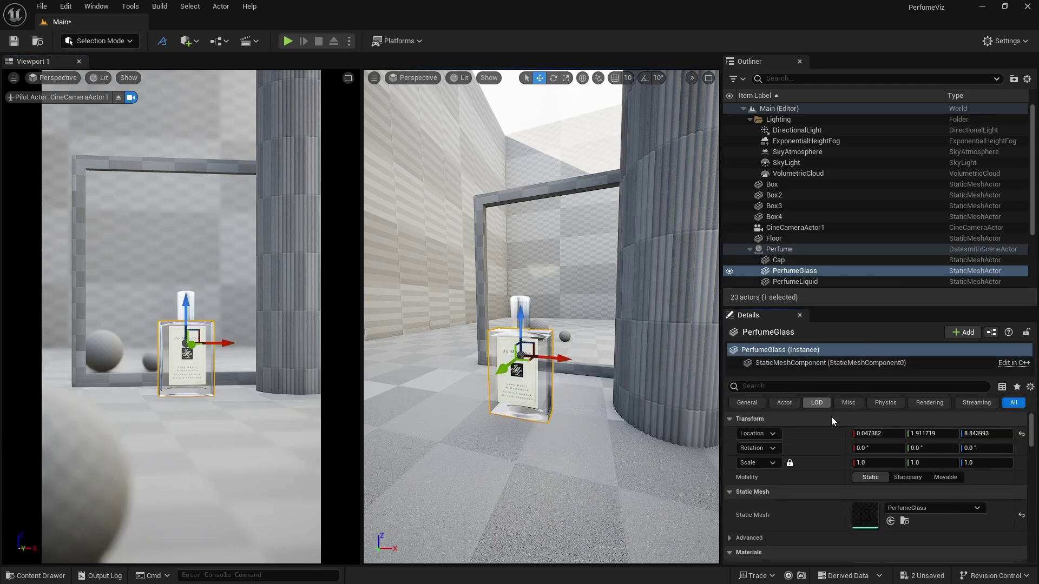
scroll(841, 512, "down", 2)
scroll(840, 512, "down", 1)
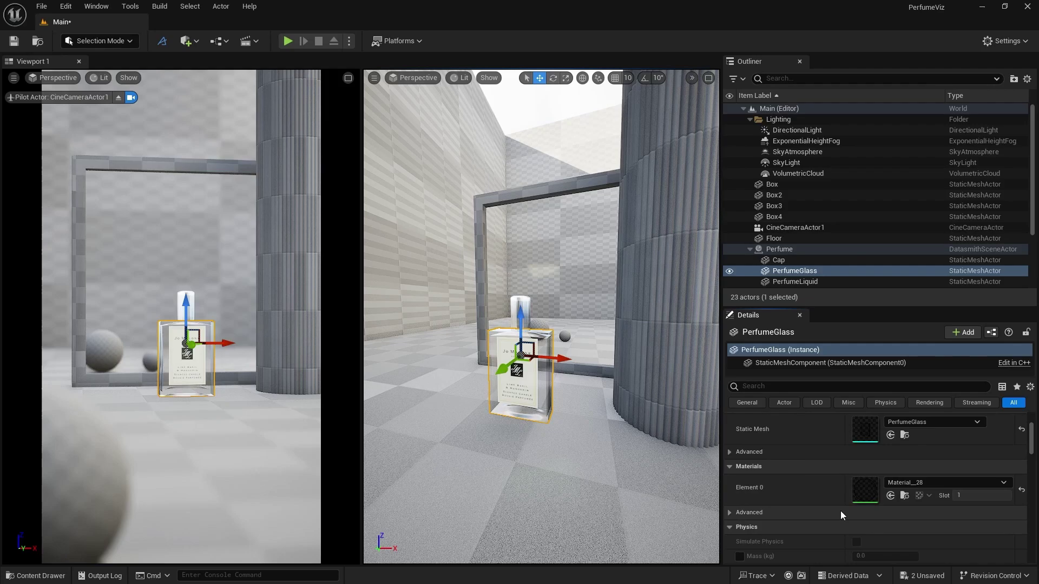
left_click(890, 496)
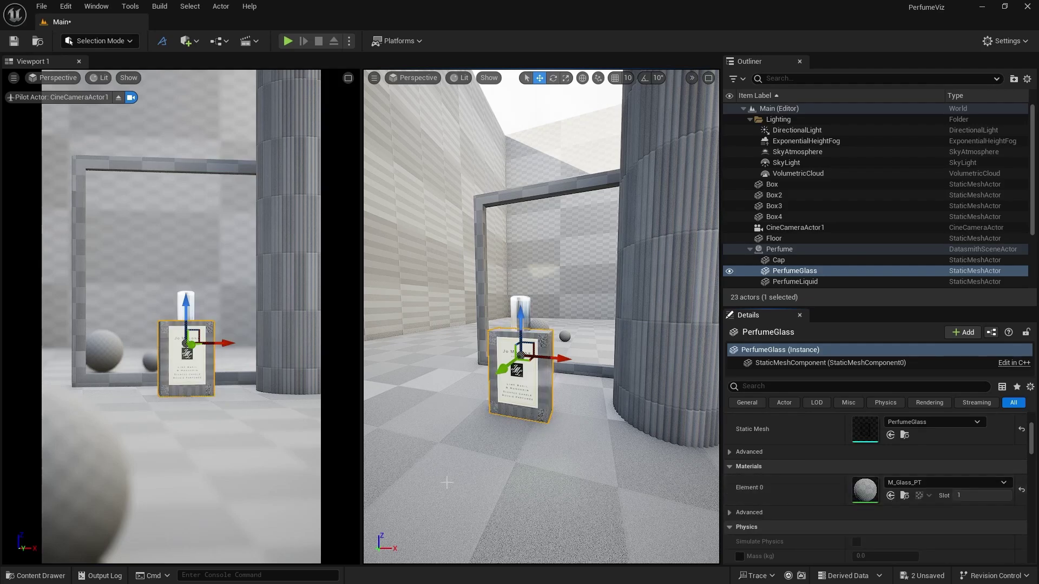
left_click(35, 575)
- Open M_Glass_PT, dock its editor, and promote Base Color to a parameter node
double_click(255, 419)
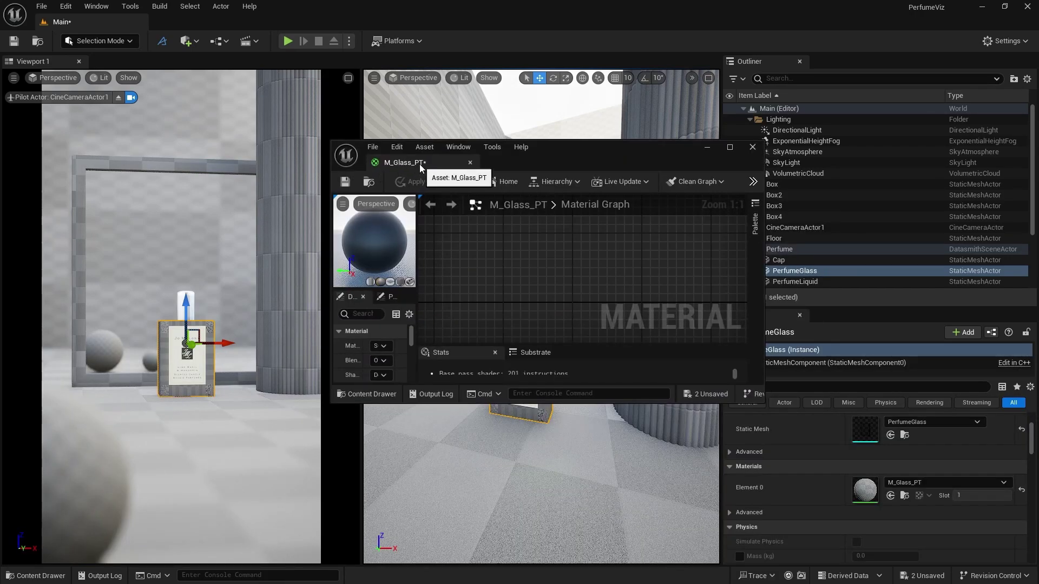
left_click_drag(420, 164, 226, 22)
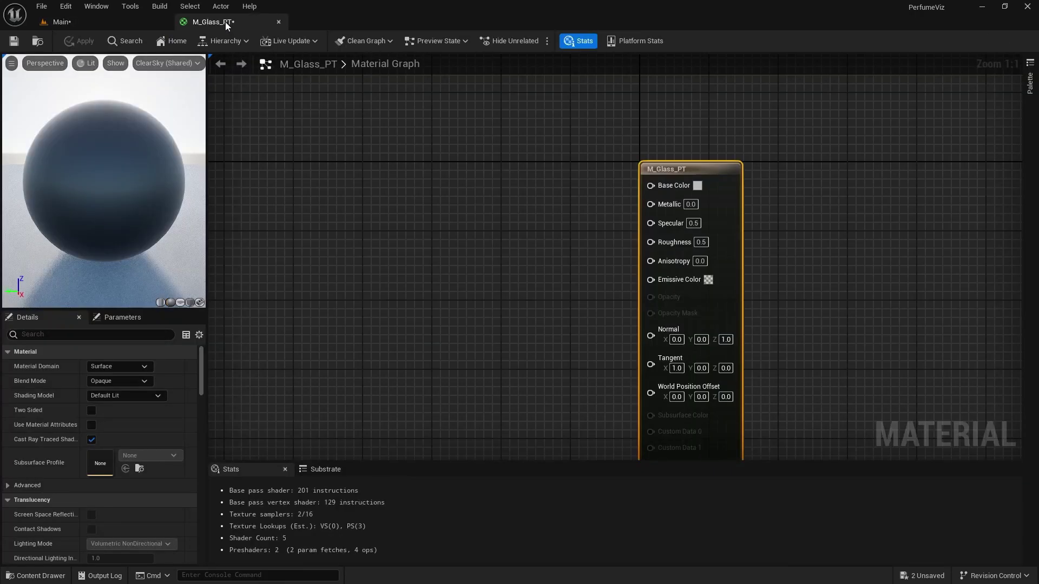
right_click(663, 191)
left_click(682, 221)
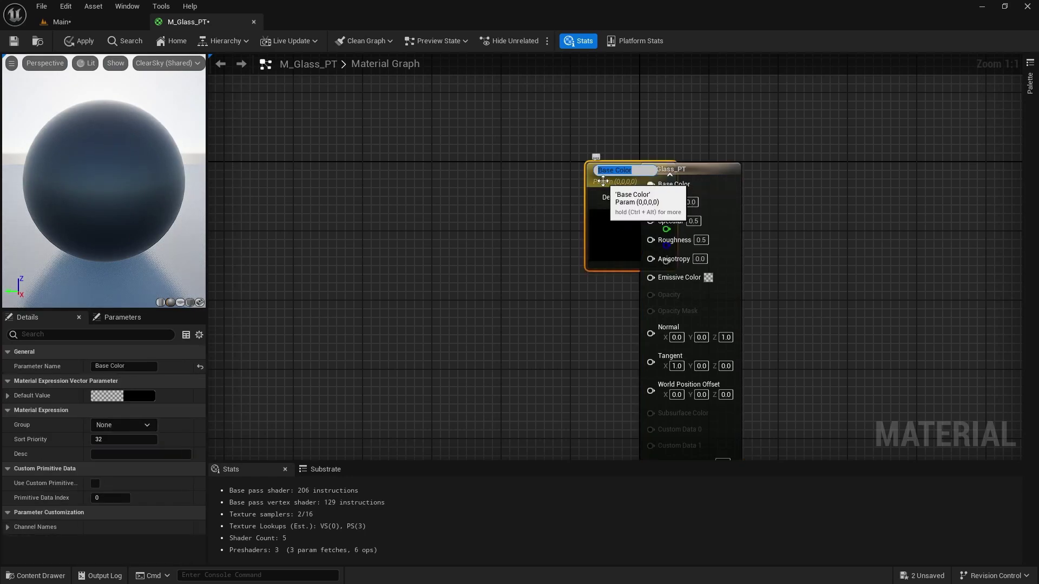
left_click_drag(605, 180, 414, 144)
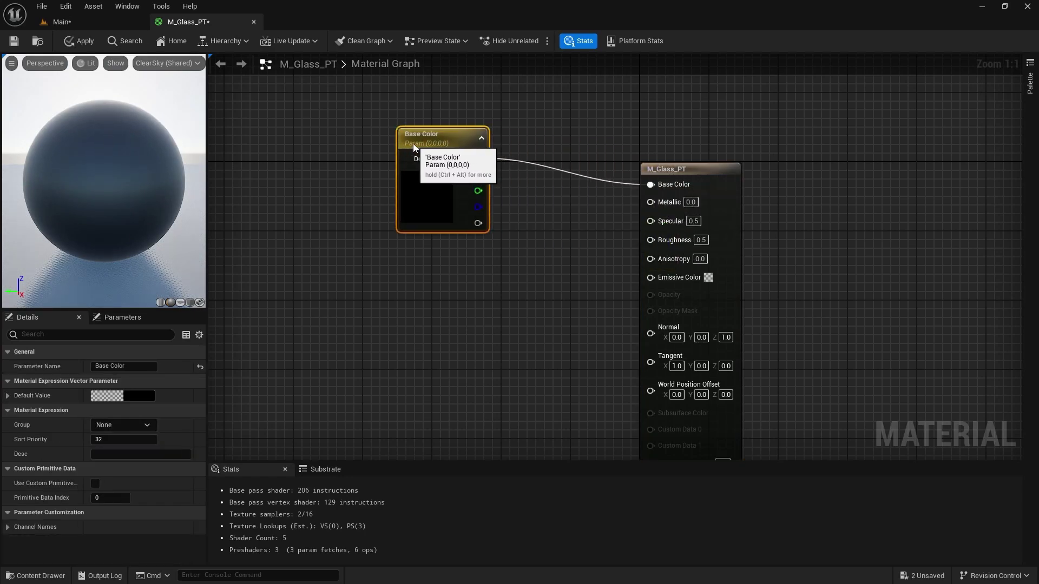
- Promote Specular and Roughness to parameter nodes and arrange them below Base Color
right_click(667, 222)
left_click(683, 255)
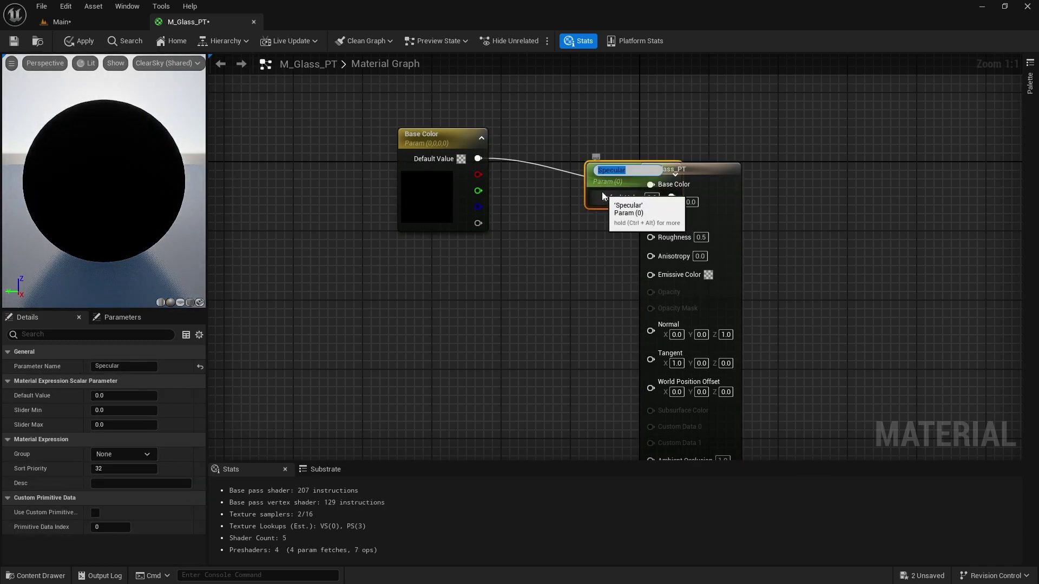
left_click_drag(602, 192, 389, 262)
right_click(657, 240)
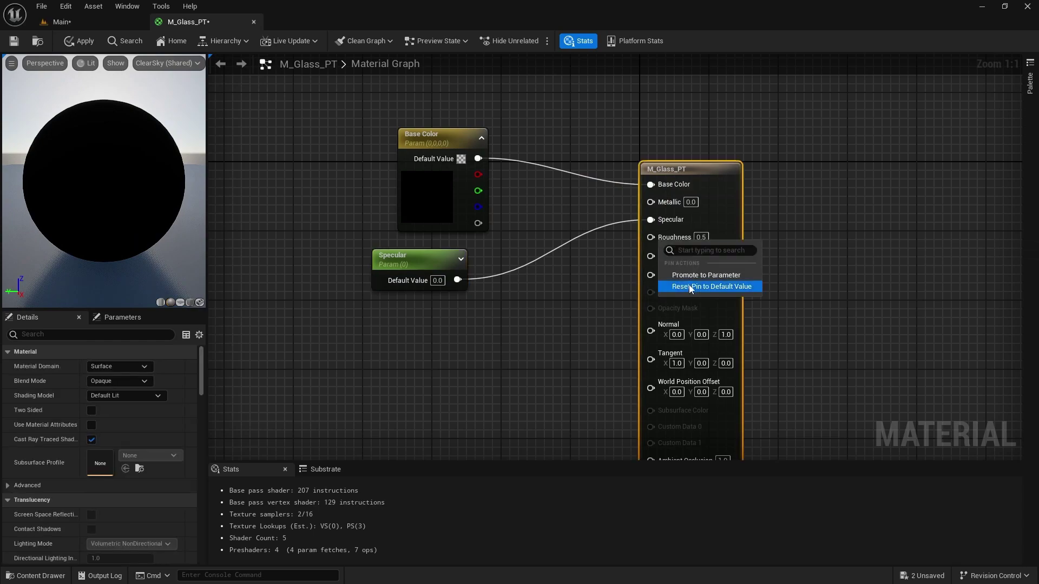
left_click(689, 279)
left_click_drag(591, 184, 370, 333)
right_click_drag(625, 300, 622, 273)
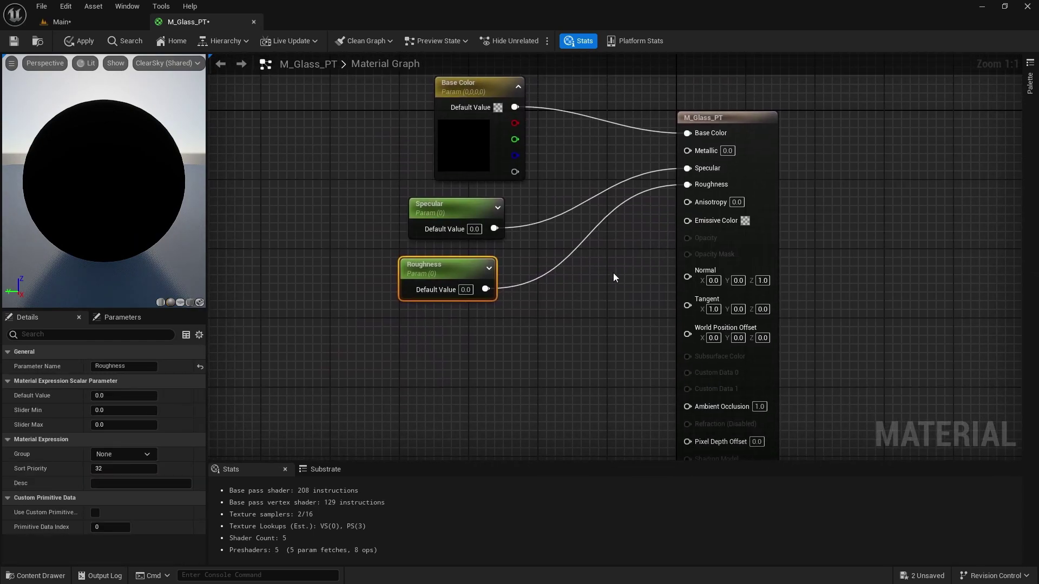
- Make the material Translucent and Two Sided with Surface ForwardShading lighting mode
left_click(733, 124)
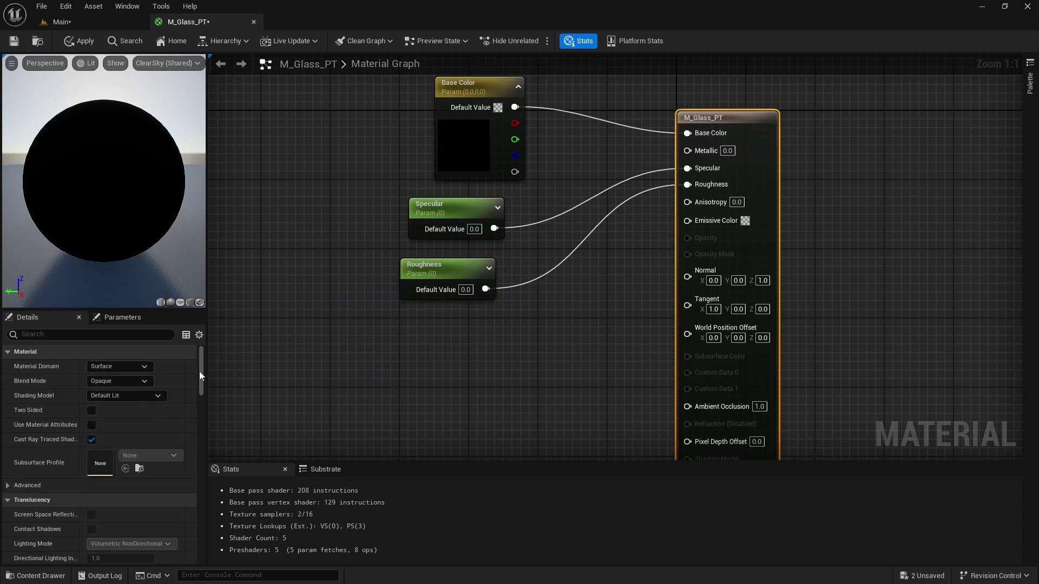
left_click(118, 381)
left_click(123, 414)
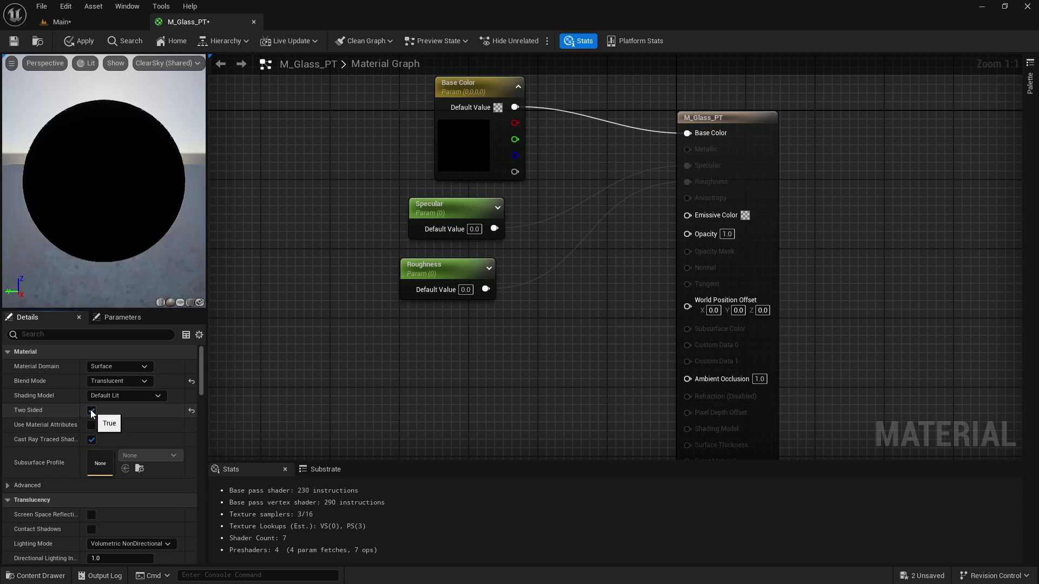
left_click(90, 410)
scroll(50, 423, "down", 3)
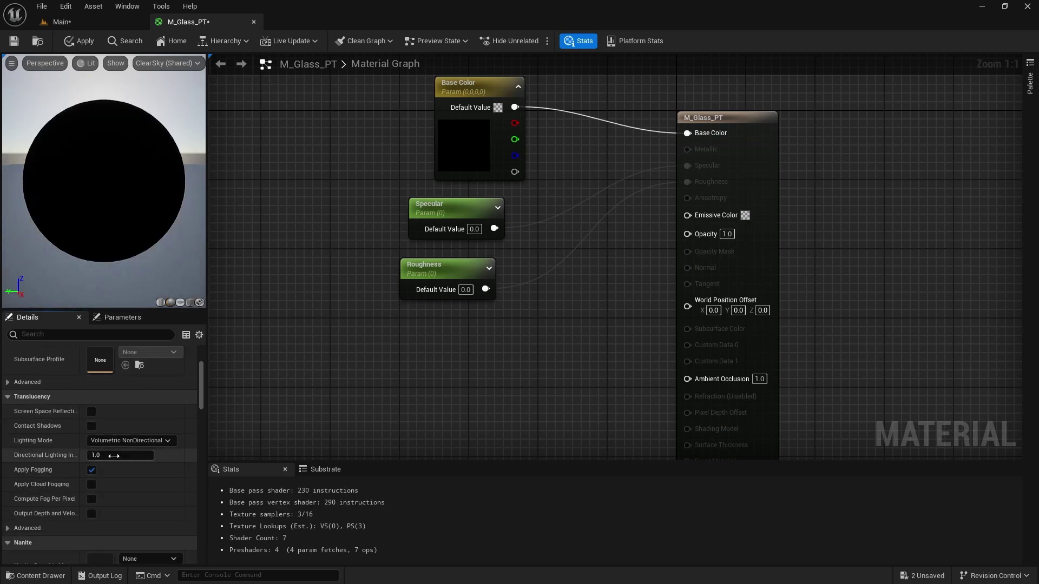
left_click(150, 441)
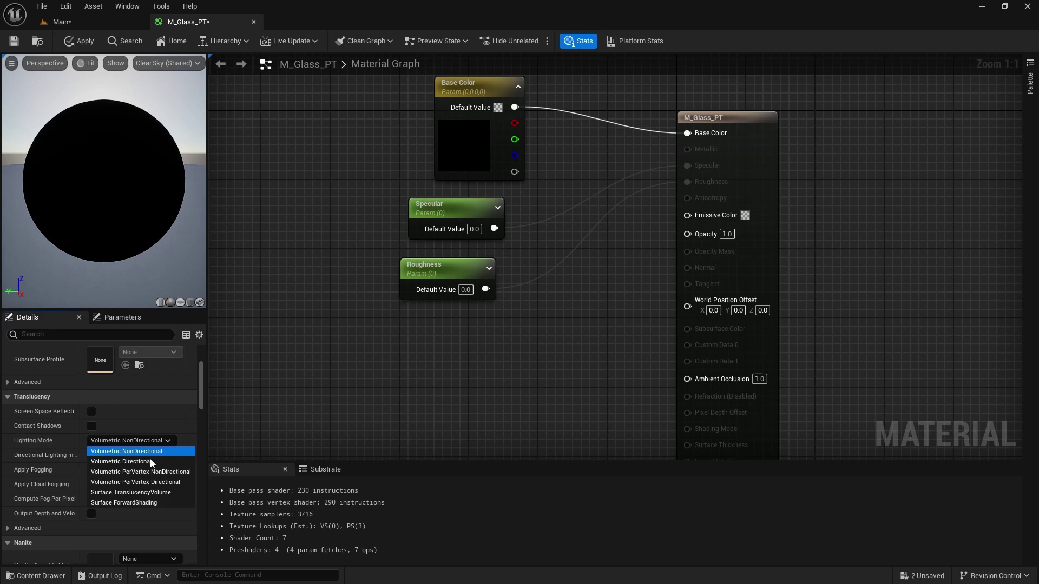
left_click(142, 503)
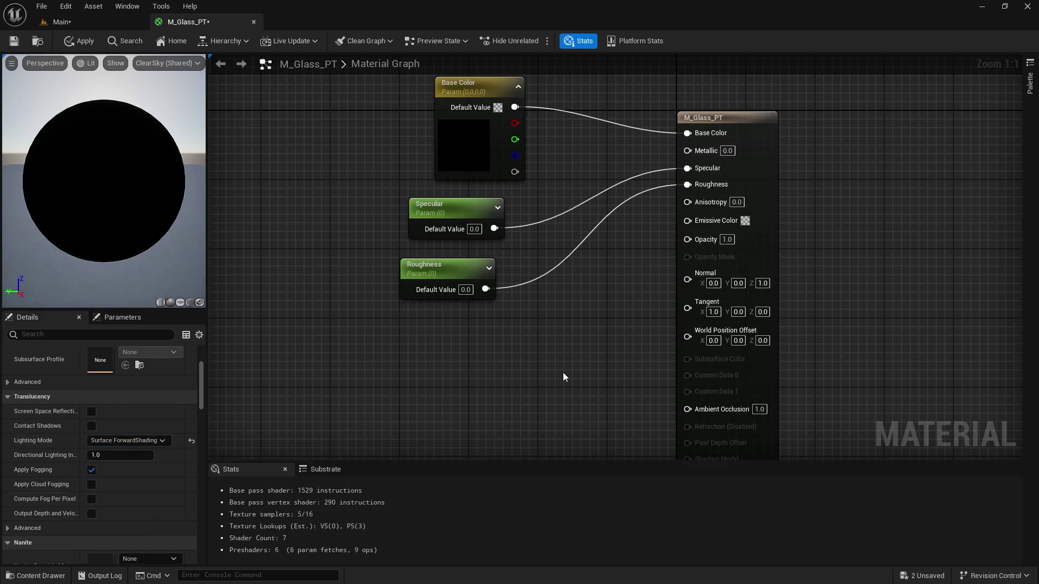
- Promote Opacity to a parameter node placed below the Roughness node
right_click(706, 244)
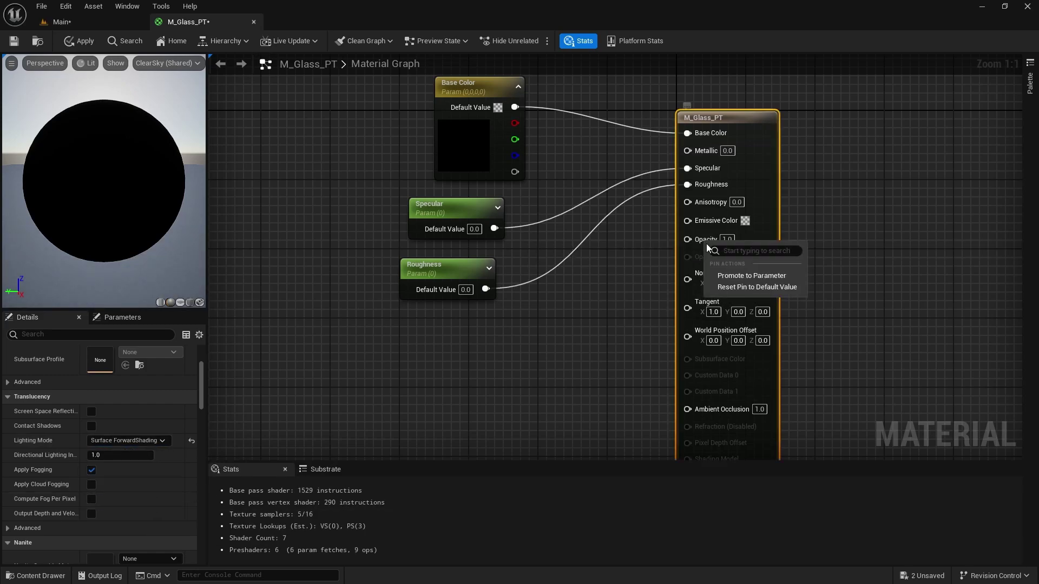
left_click(752, 276)
left_click_drag(641, 125, 410, 346)
right_click_drag(615, 336, 656, 275)
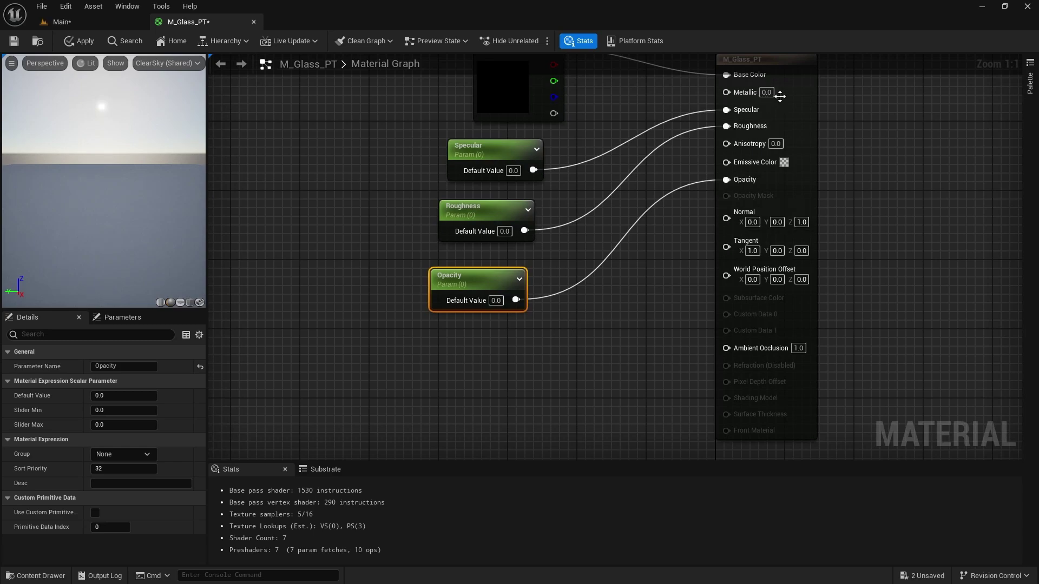
left_click(797, 88)
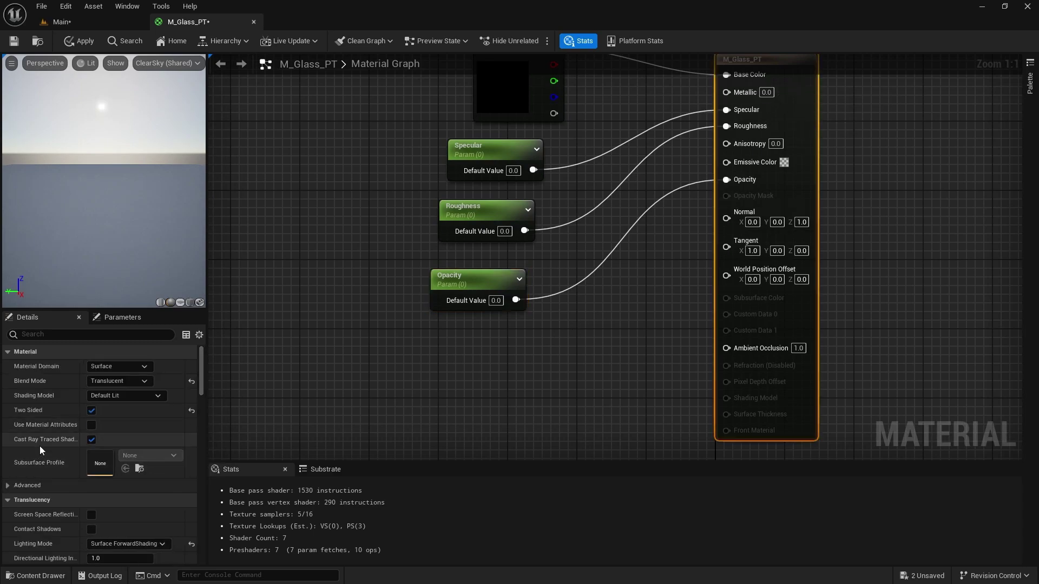
scroll(40, 446, "down", 1)
- Set the material's refraction method to Index Of Refraction
left_click(67, 336)
type("ref")
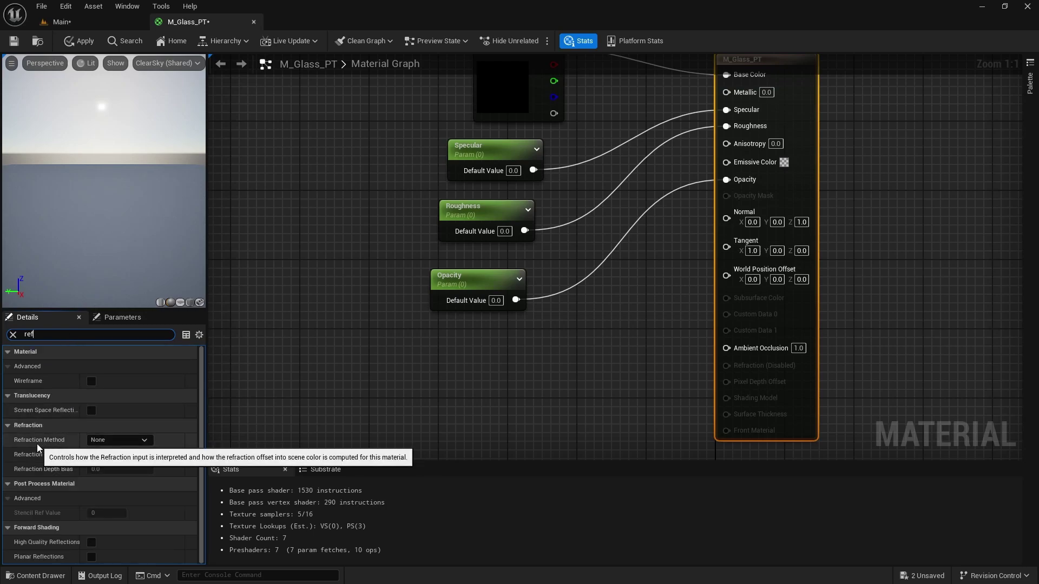
left_click(111, 440)
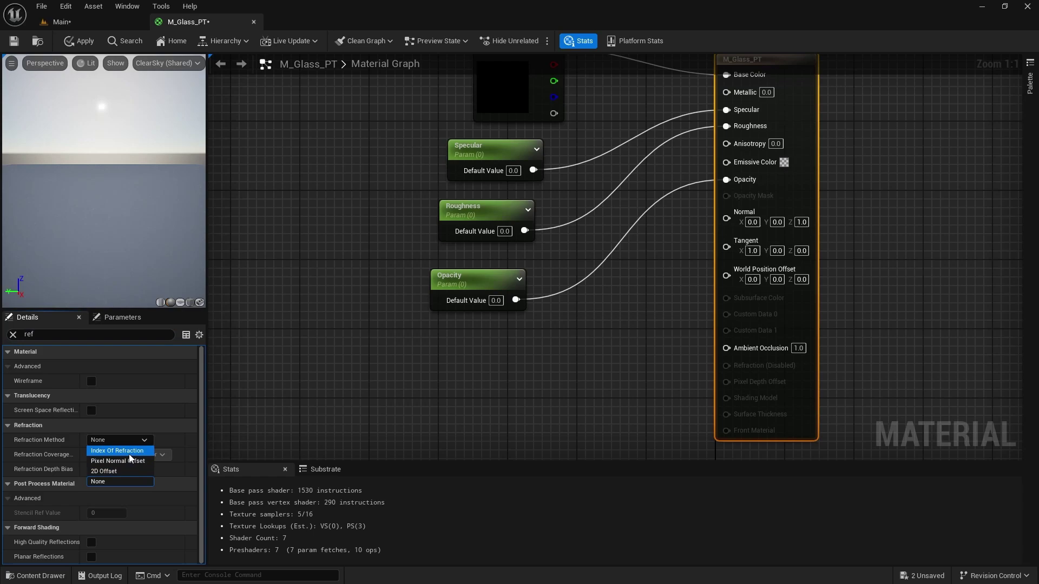
left_click(132, 454)
- Promote Refraction to a parameter node and save the material
right_click(791, 371)
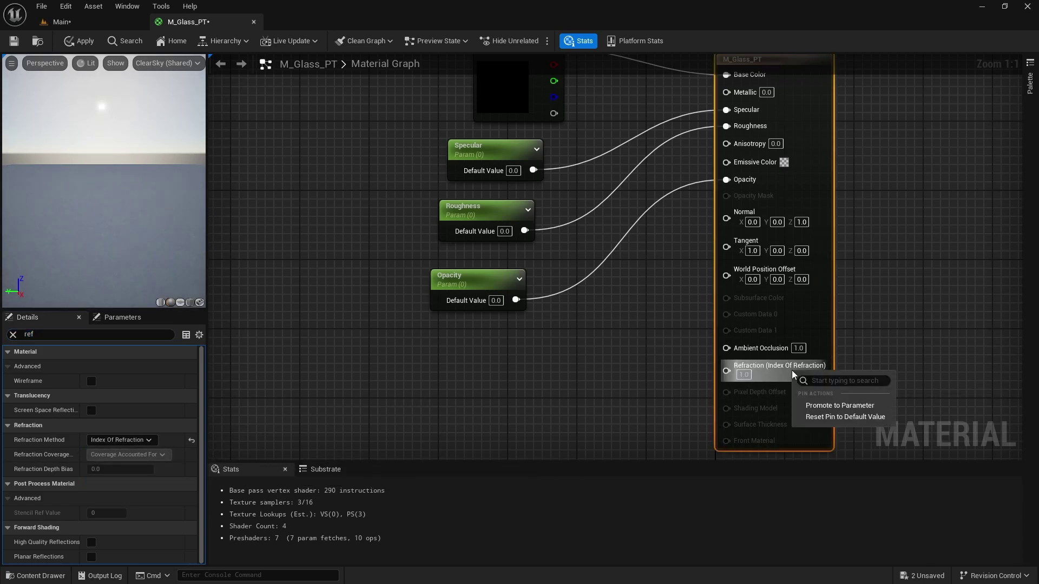
left_click(806, 405)
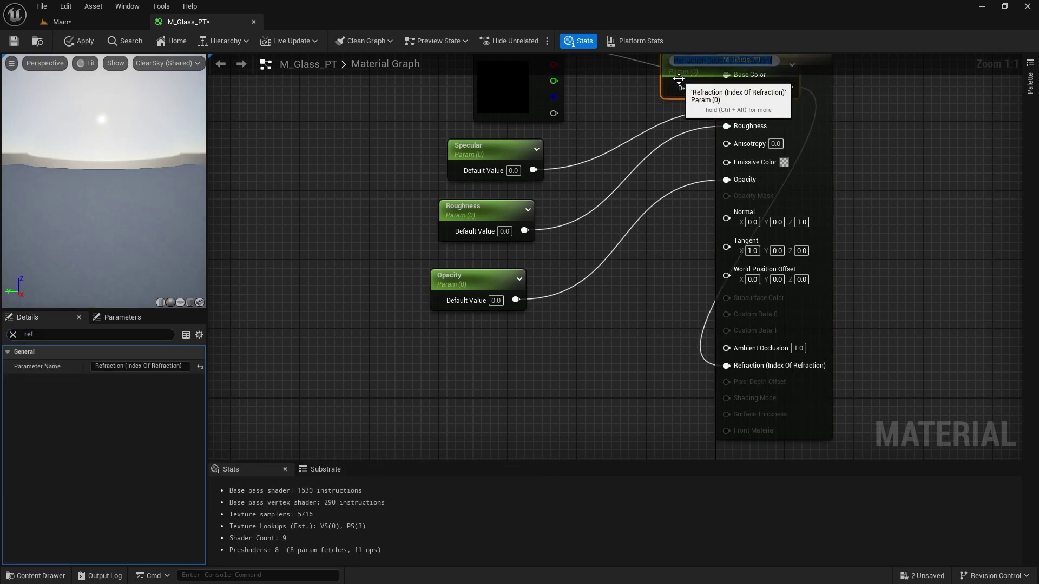
left_click_drag(689, 107, 453, 398)
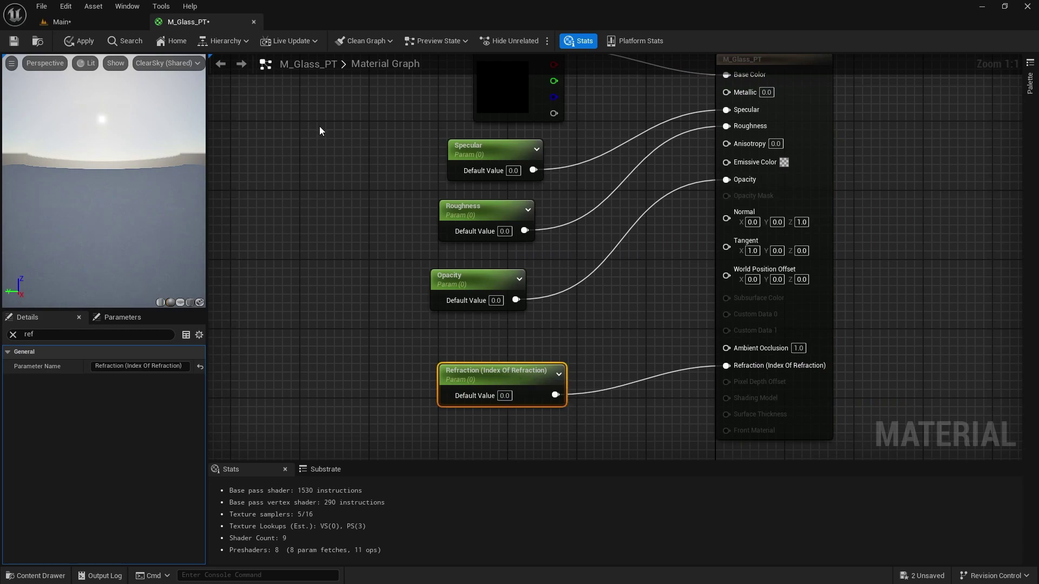
left_click(13, 41)
- Create a material instance of M_Glass_PT, keeping the default name M_Glass_PT_Inst
left_click(254, 22)
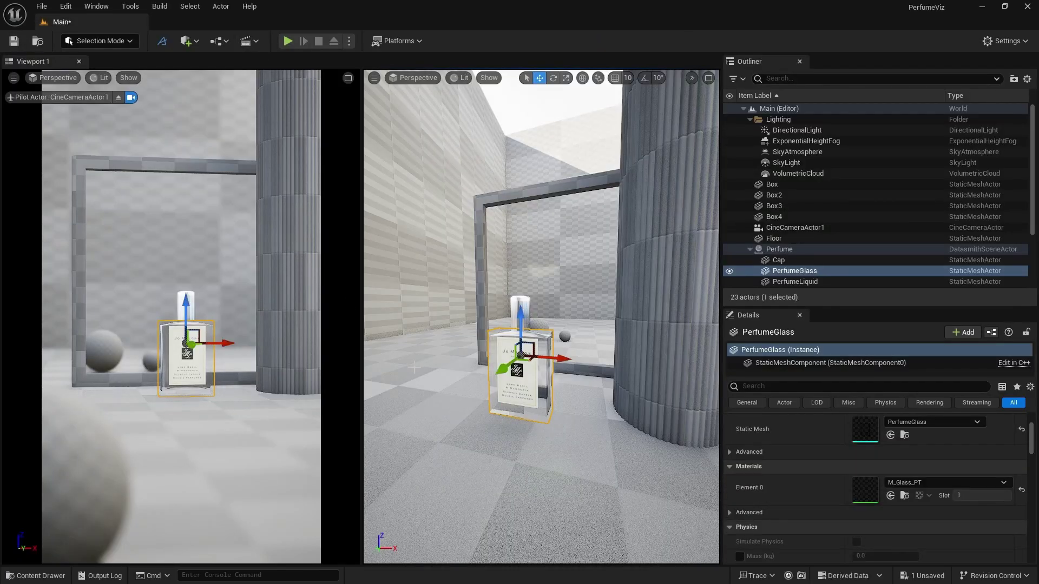
left_click(60, 569)
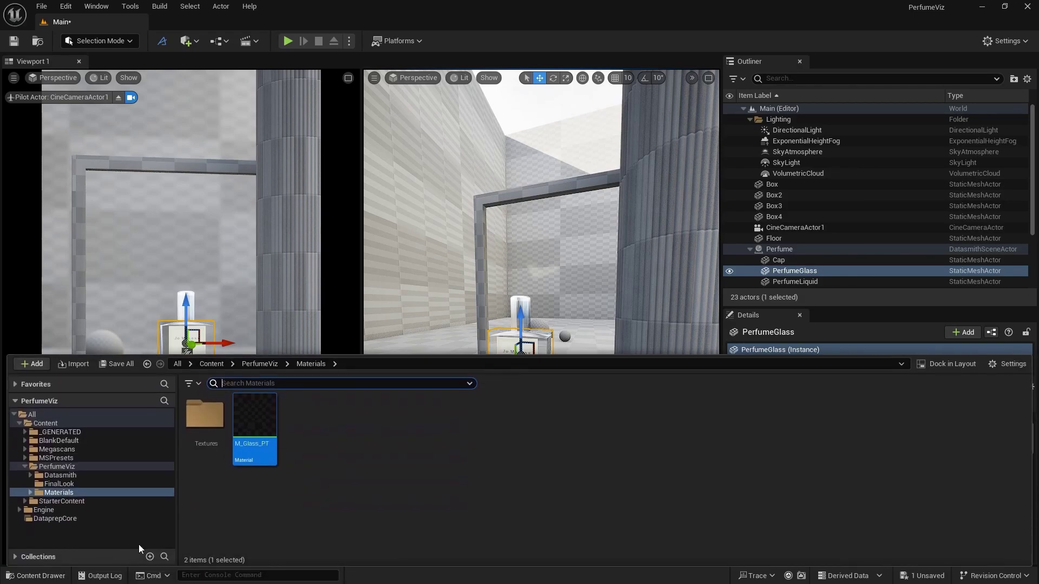
right_click(254, 419)
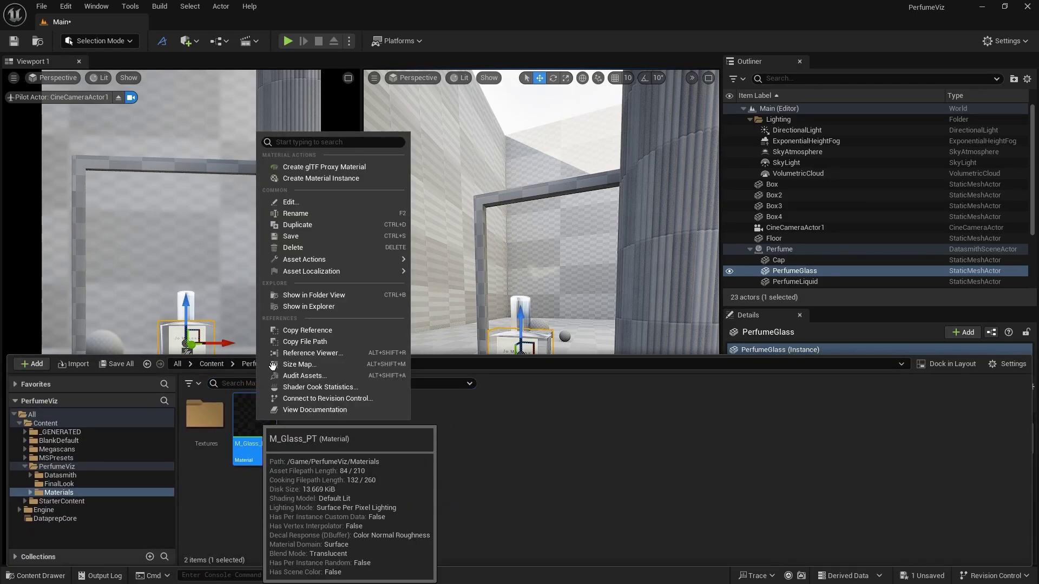
left_click(345, 180)
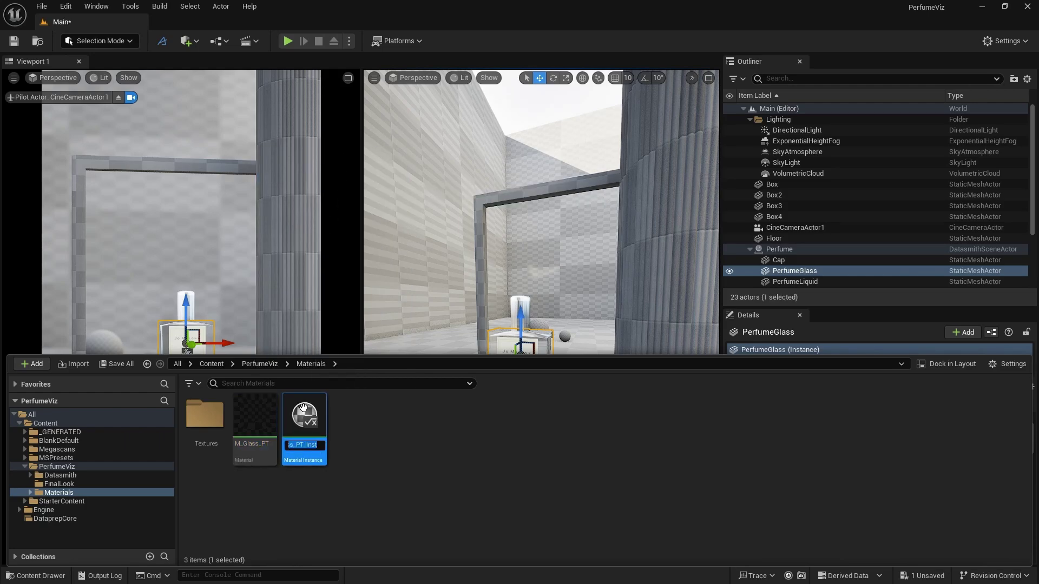
key("Return")
- Assign M_Glass_PT_Inst to PerfumeGlass's Element 0 and open it for editing
left_click(768, 341)
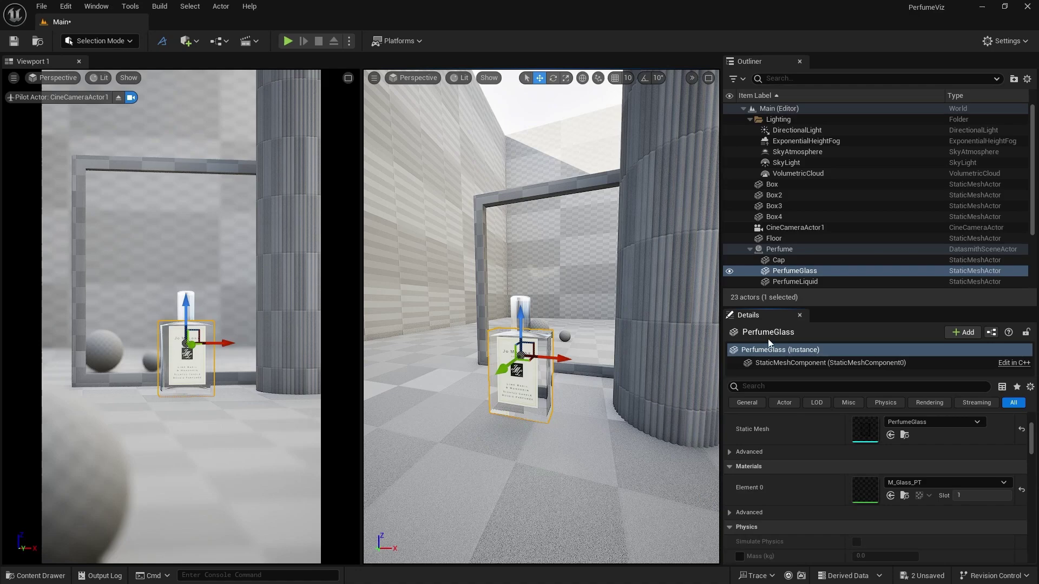
left_click(890, 495)
left_click(38, 575)
double_click(304, 438)
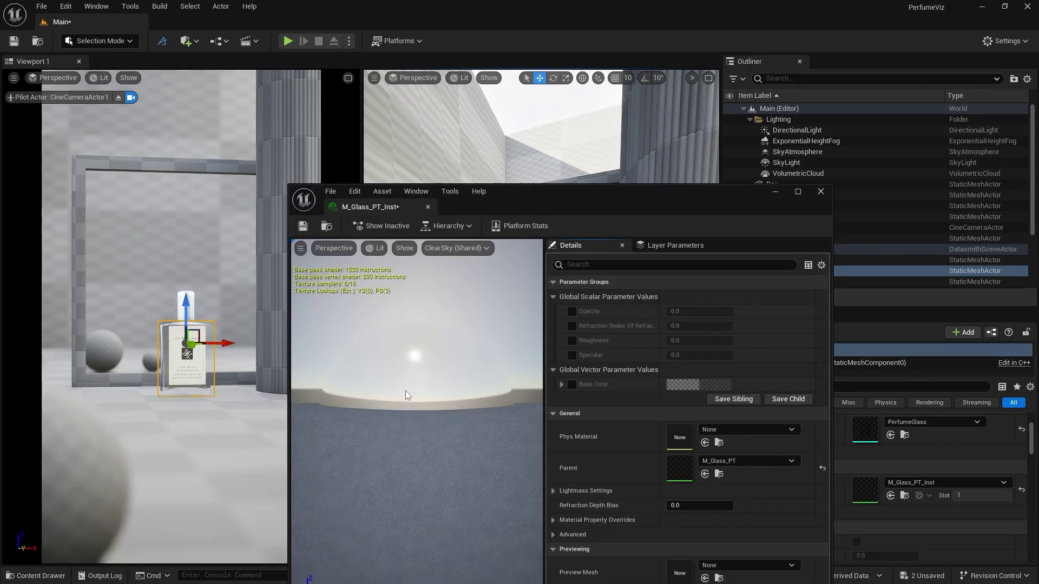
- Enable all five parameter overrides and set Base Color to dark grey with value 0.05
left_click(572, 311)
left_click(572, 326)
left_click(572, 341)
left_click(572, 354)
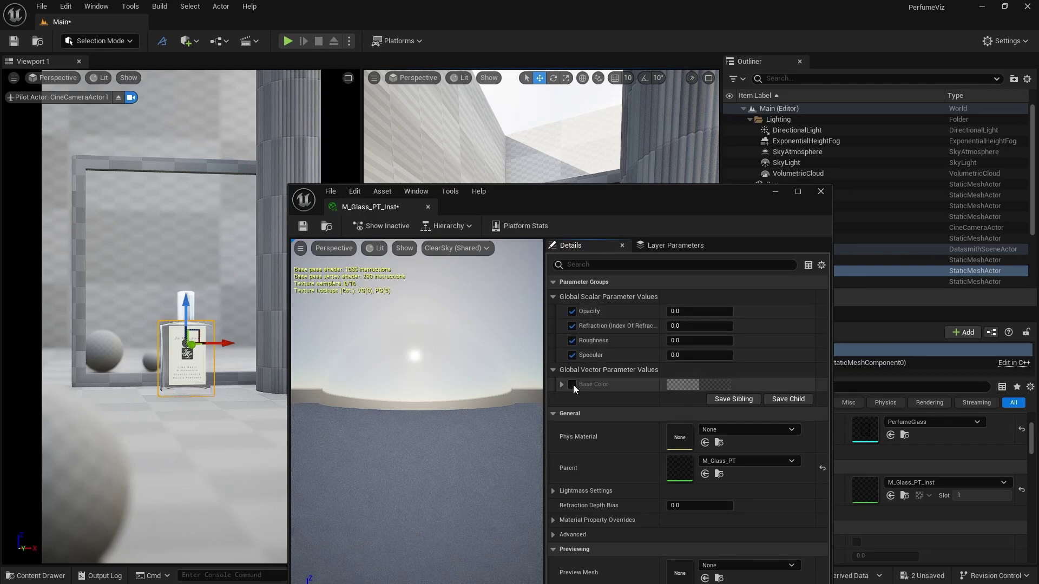
left_click(571, 384)
left_click(710, 384)
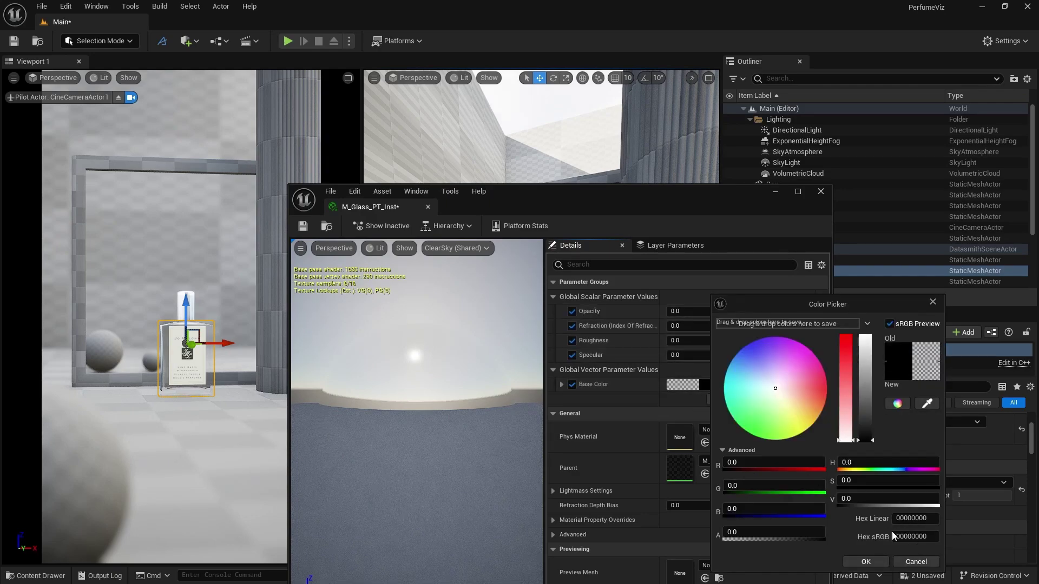
left_click(853, 500)
type(".0")
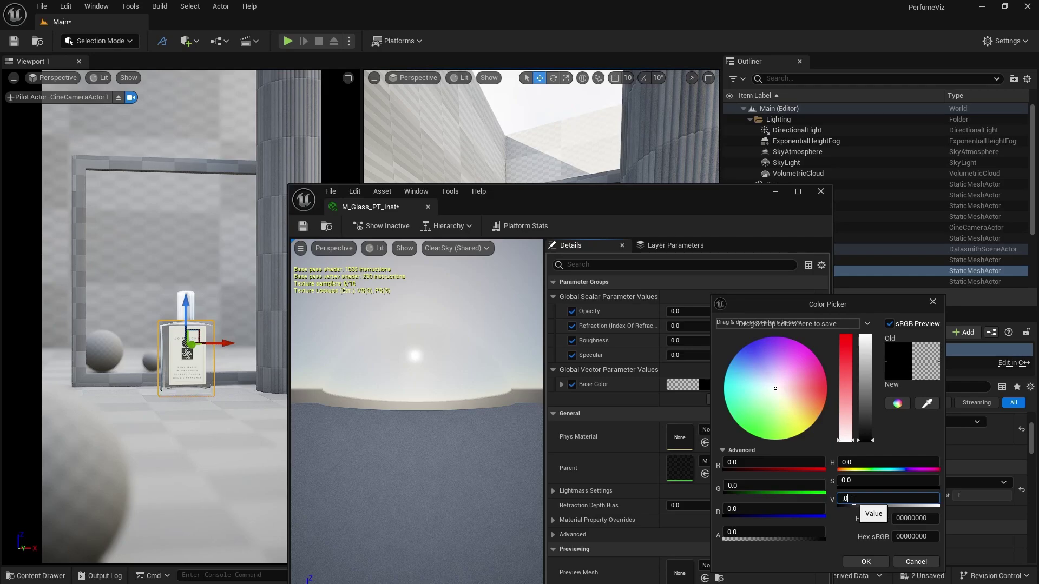
type("5")
key("Return")
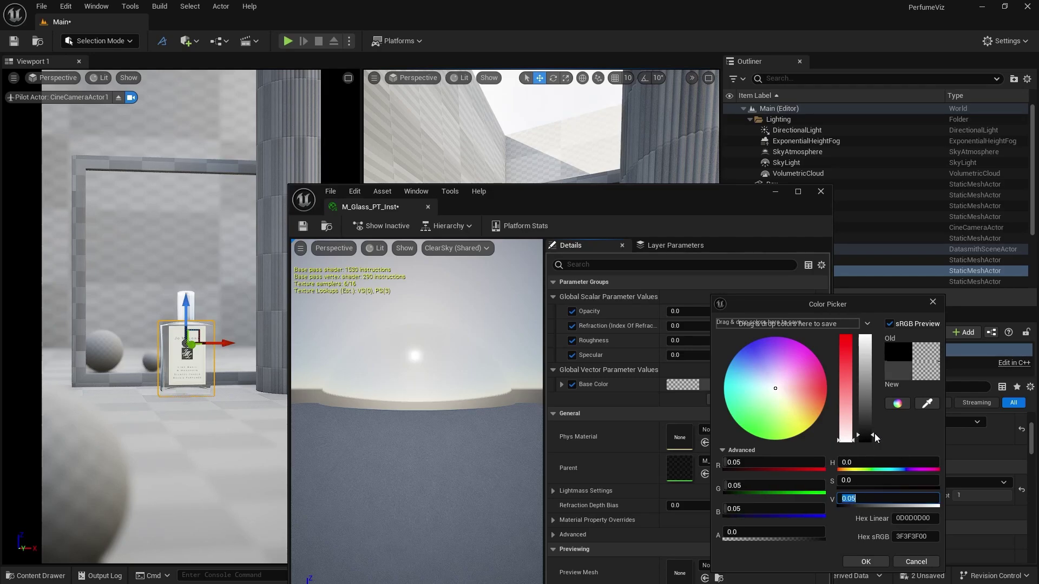
left_click(861, 563)
- Set Opacity 0.02, Refraction 1.53, Roughness 0.01 and Specular 1.0, then save the instance
left_click(697, 312)
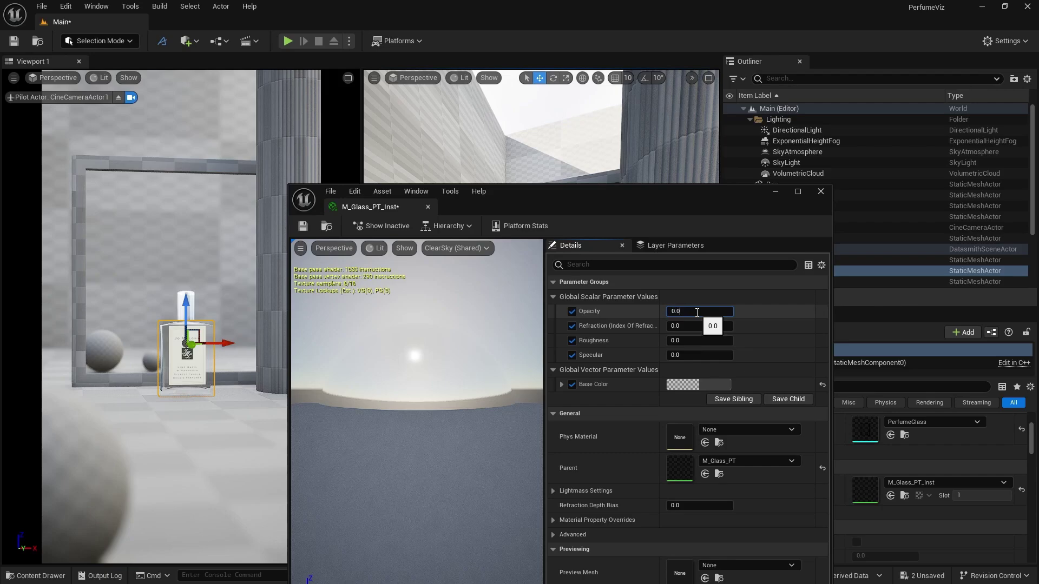
type("0.02")
key("Return")
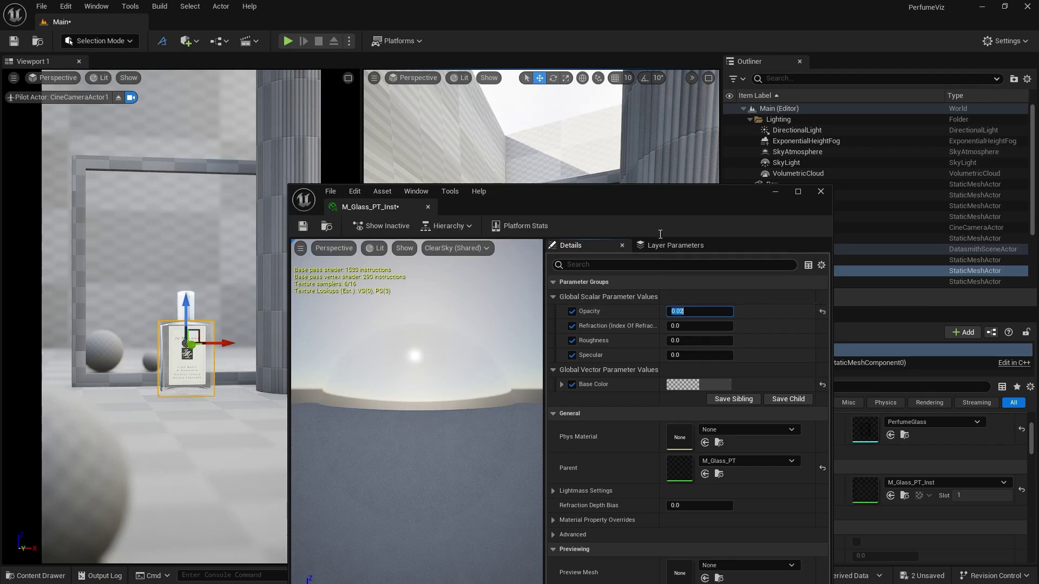
left_click_drag(669, 200, 890, 163)
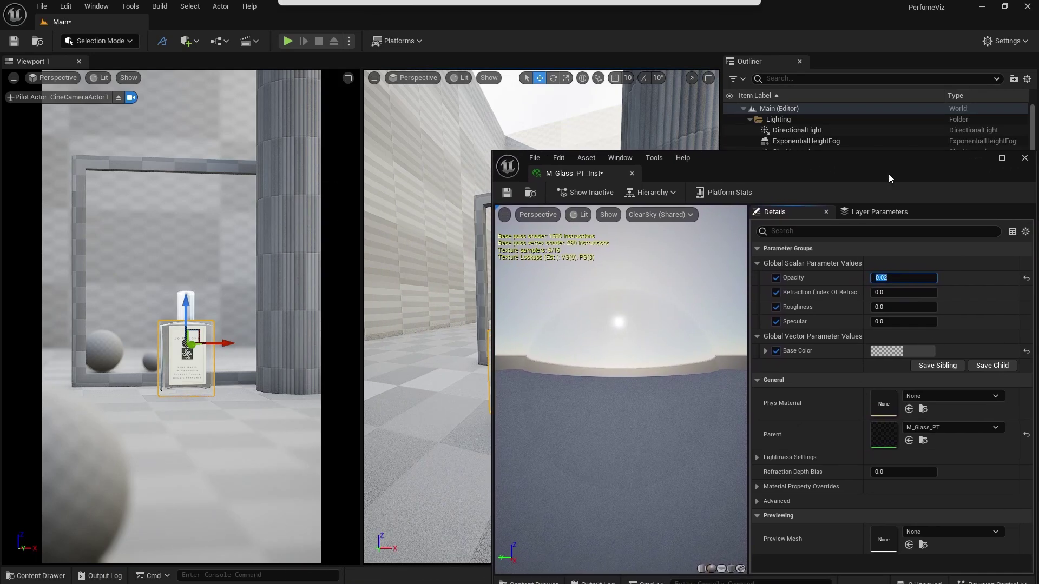
left_click(895, 292)
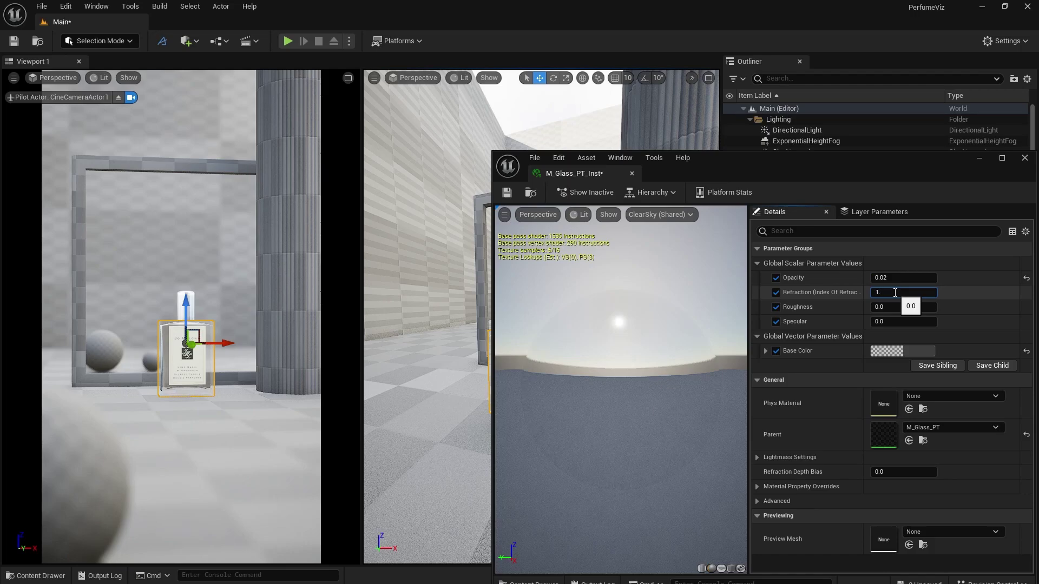
key("Return")
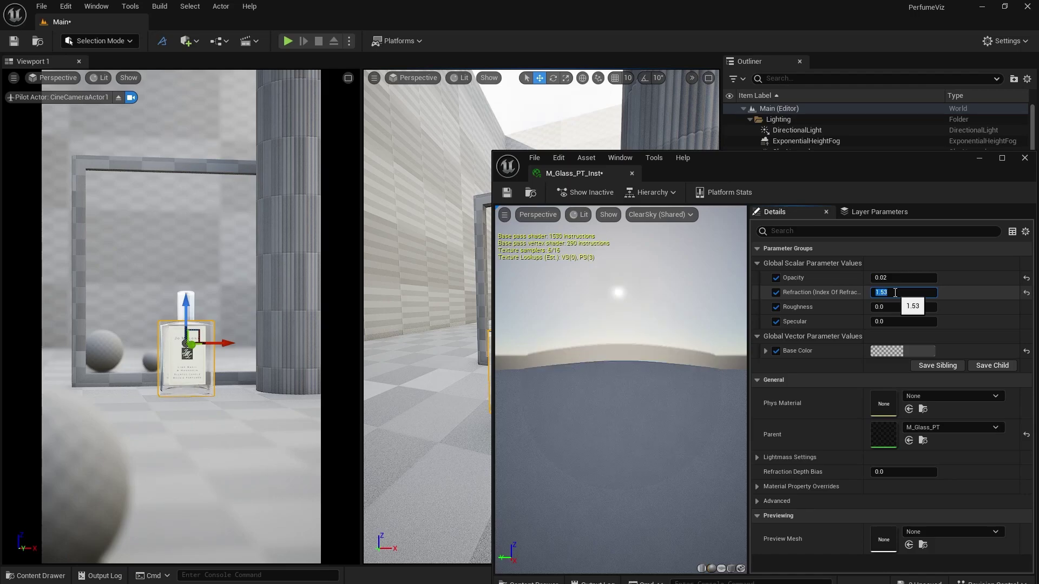
left_click(887, 308)
type("0")
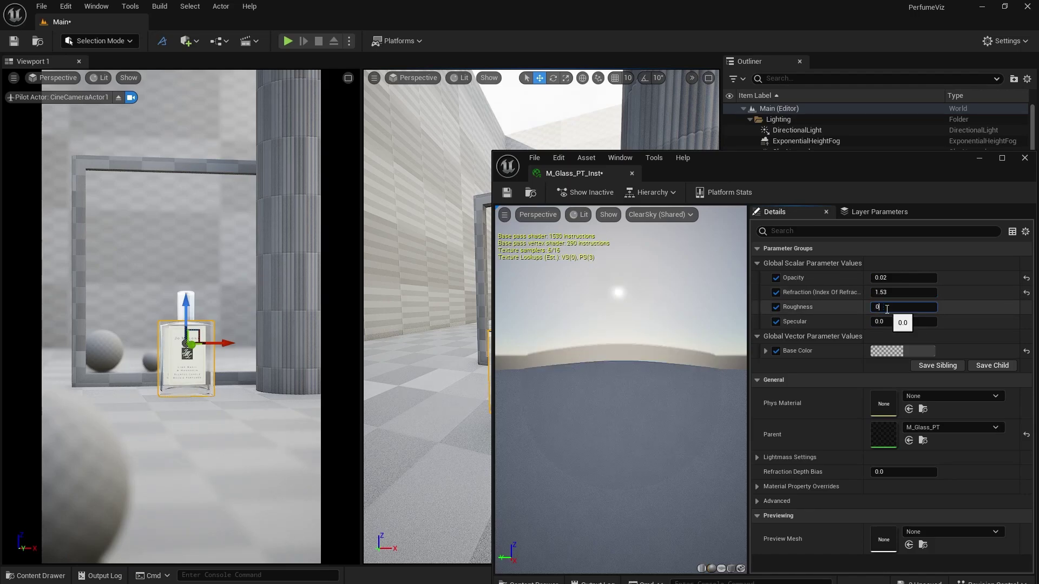
type(".01")
key("Return")
left_click(885, 322)
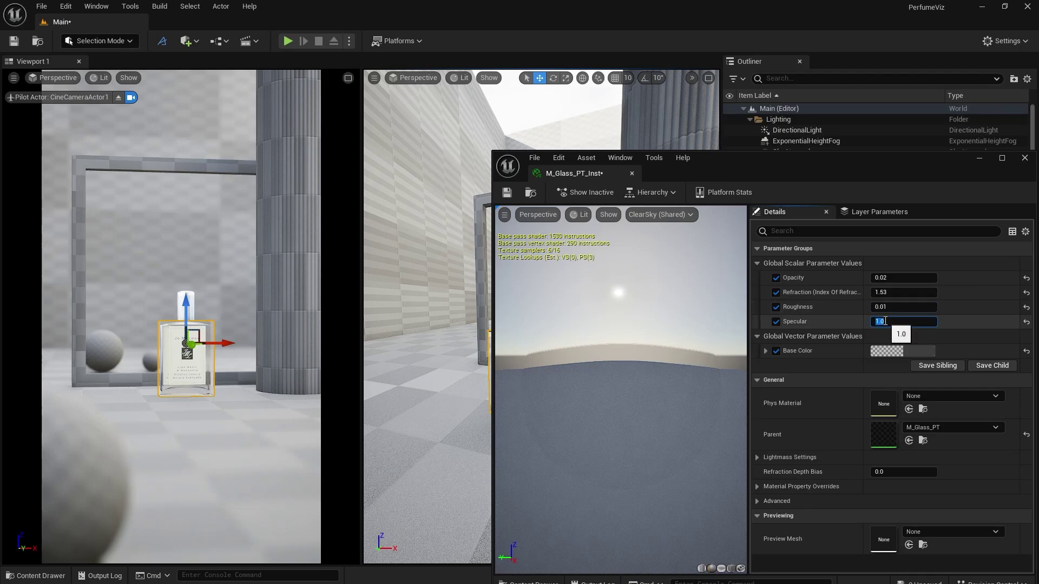
left_click(510, 196)
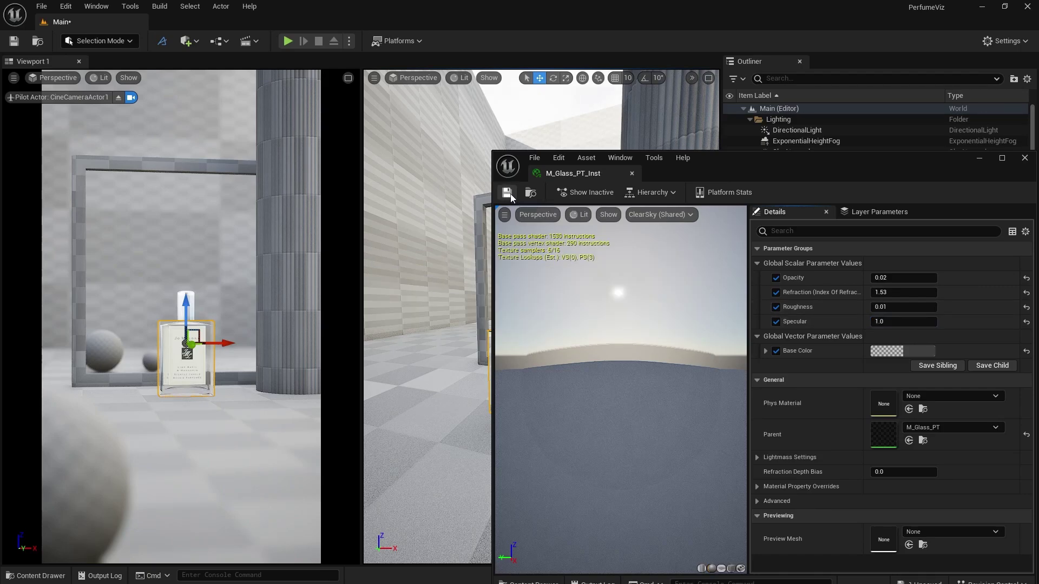
- Close the instance editor and preview the camera viewport in Path Tracing view mode
left_click(632, 173)
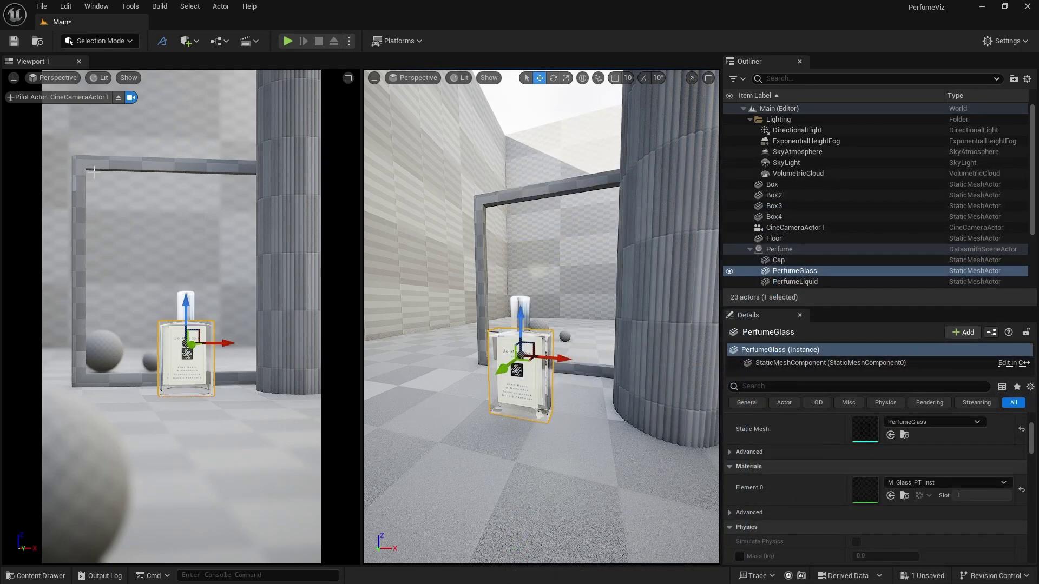
left_click(95, 77)
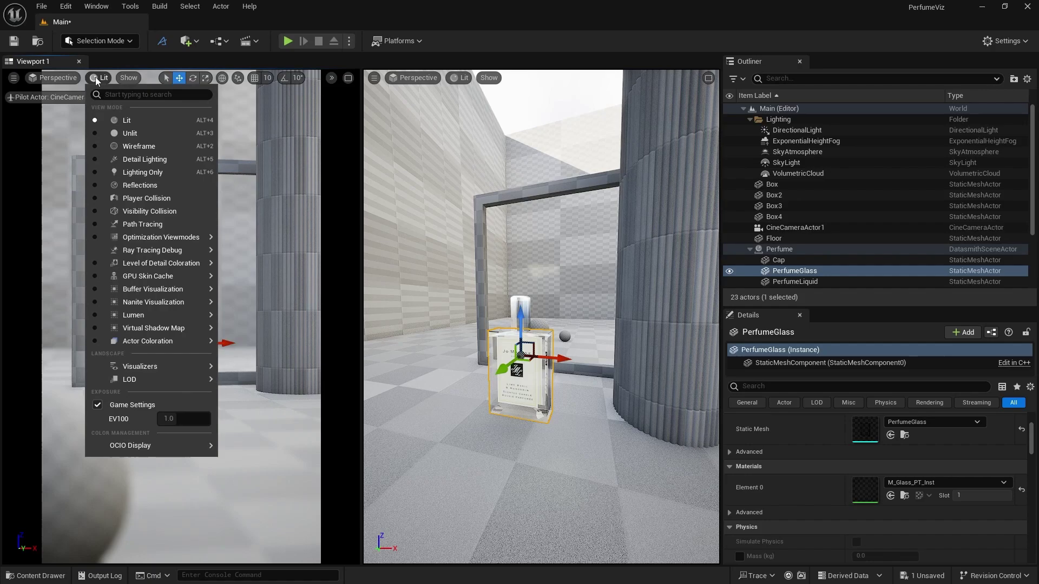
left_click(134, 224)
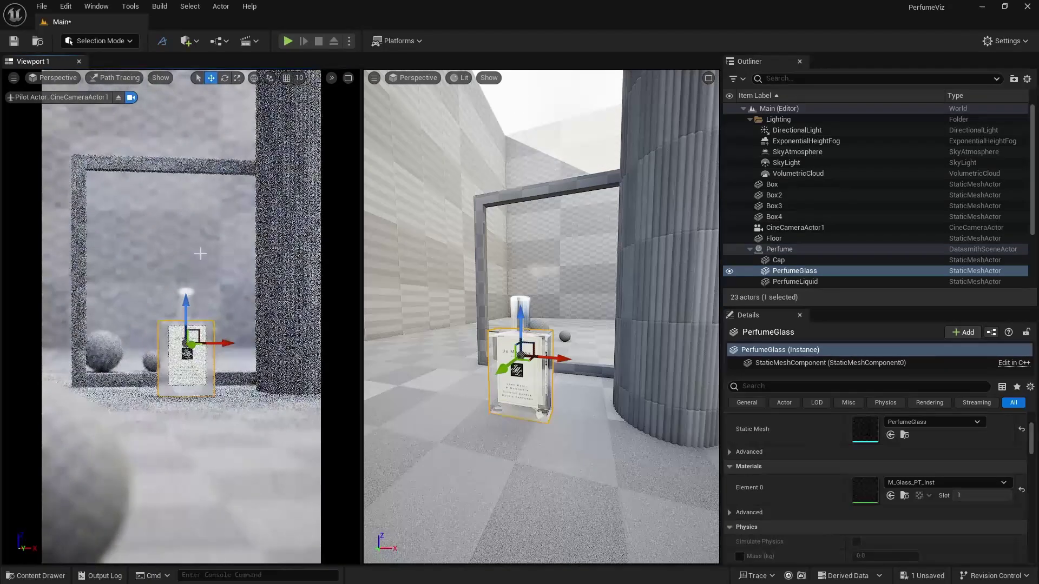
left_click(216, 280)
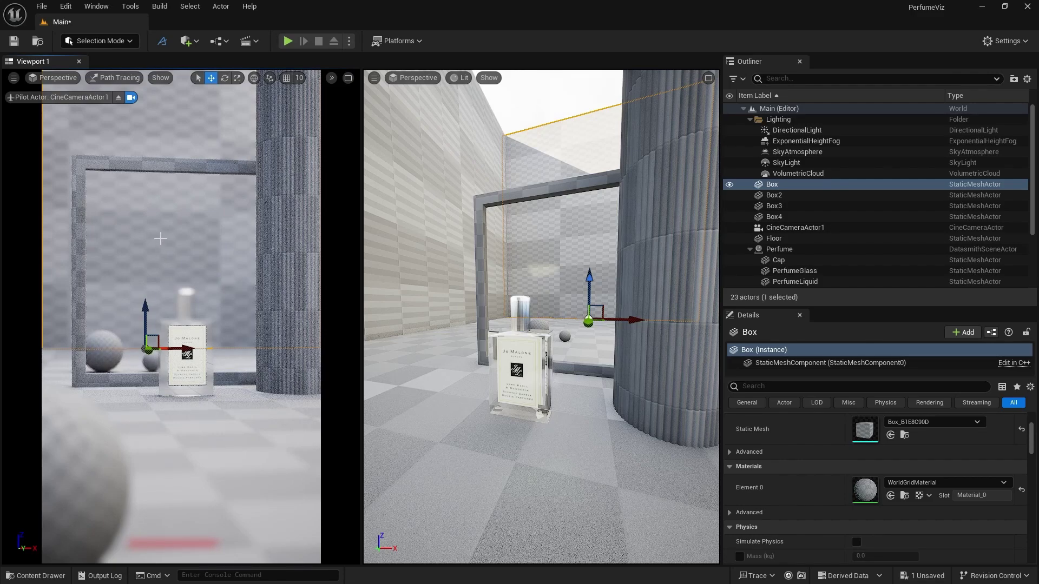
left_click(122, 77)
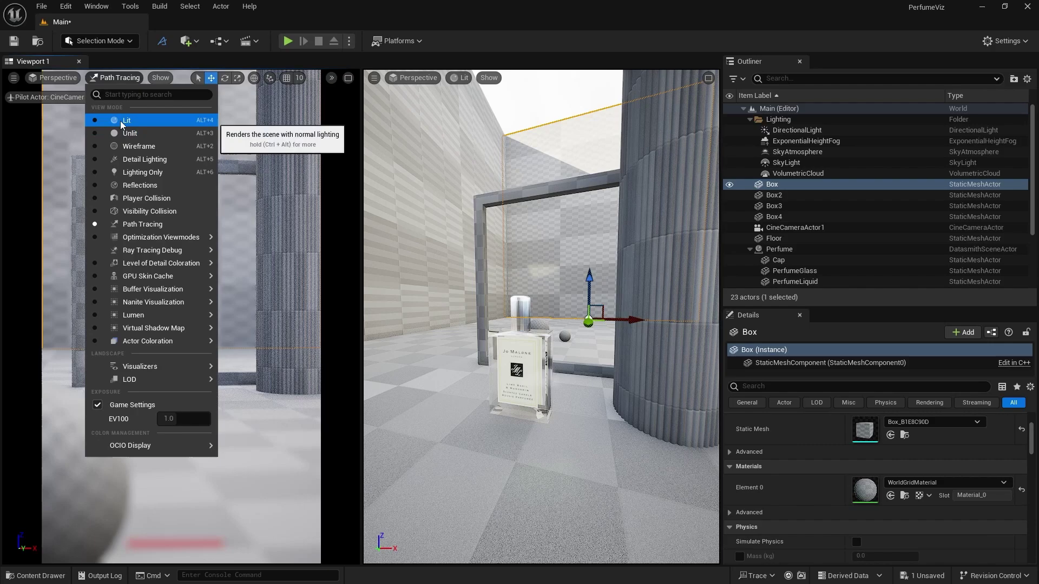
- Return the camera view to Lit and add a Post Process Volume to the level
left_click(121, 121)
left_click(195, 46)
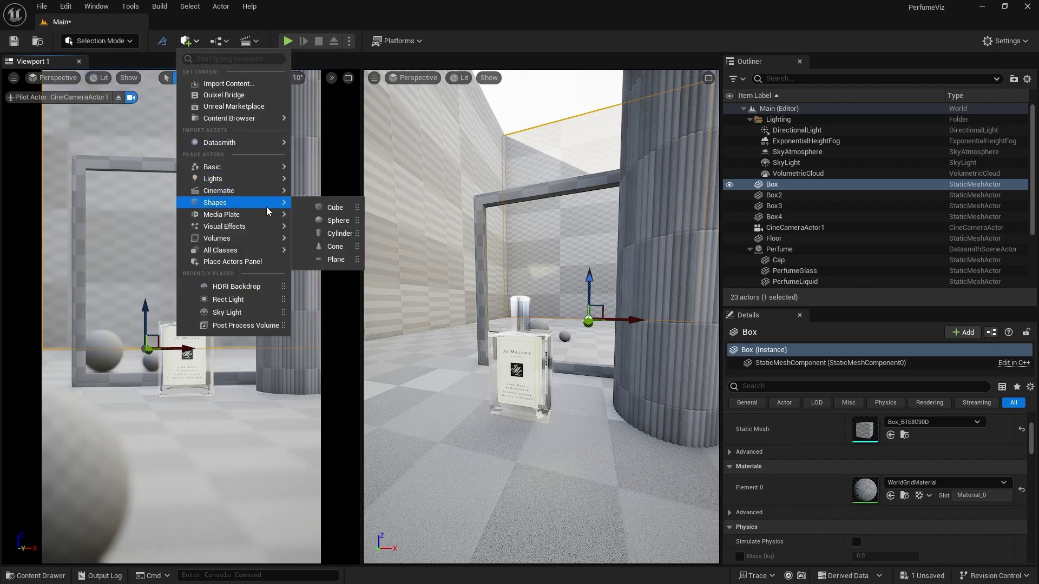
mouse_move(264, 226)
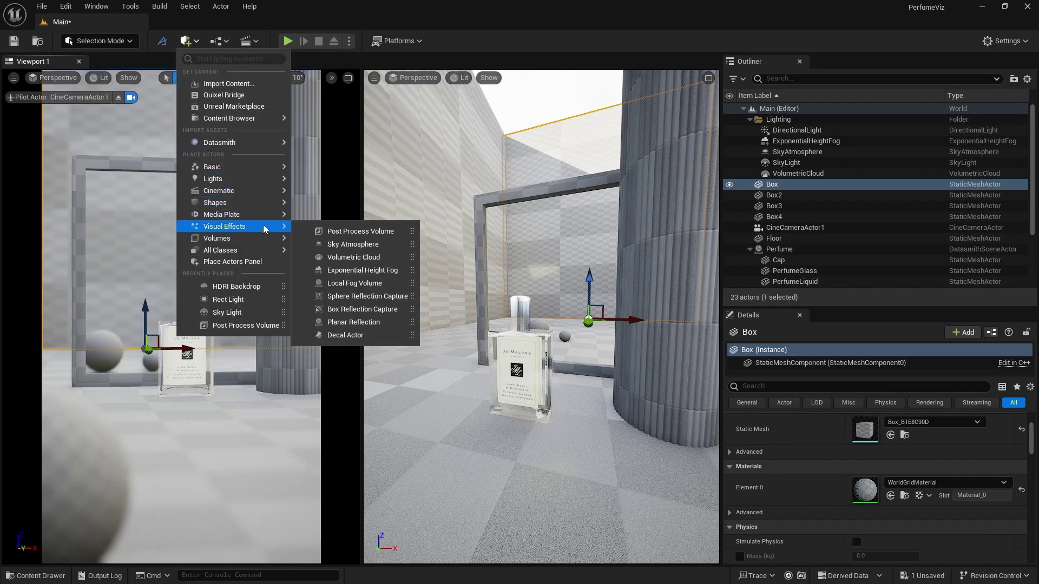
left_click(329, 228)
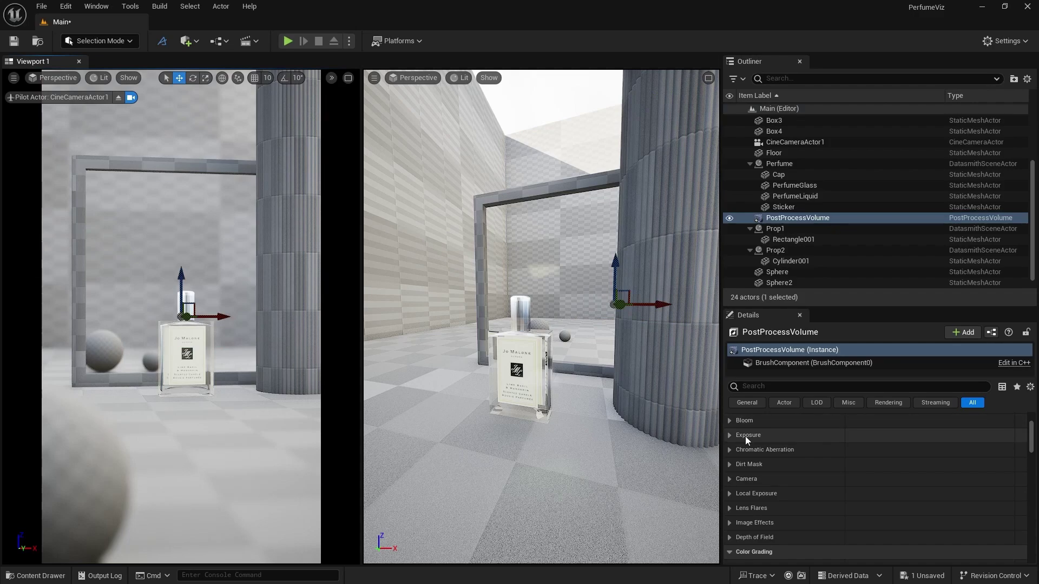
- Tick the Path Tracing overrides for bounces, samples, exposure, emissive, DOF, atmosphere and denoiser
left_click(752, 387)
type("path")
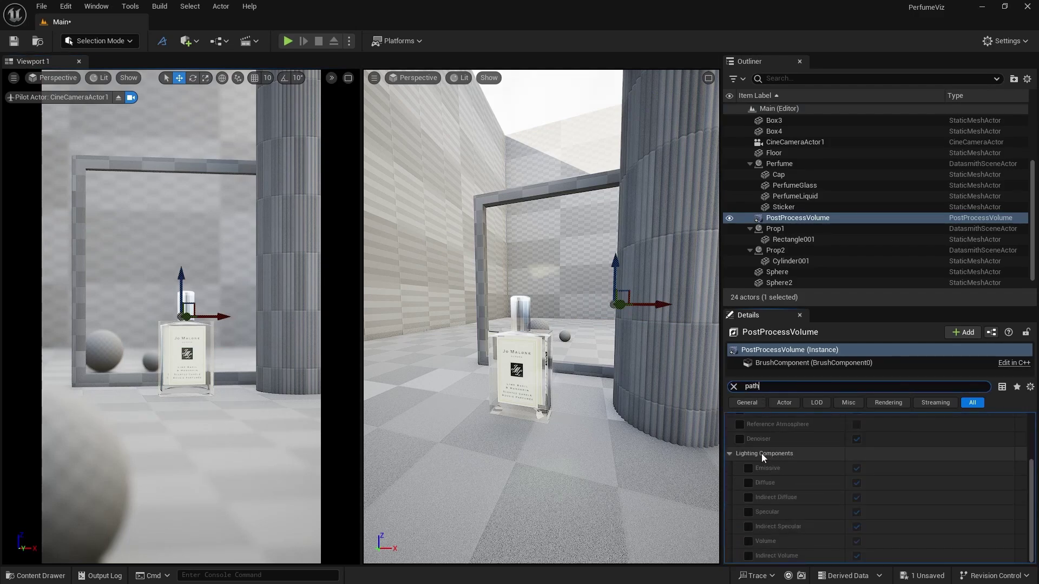
scroll(758, 451, "up", 5)
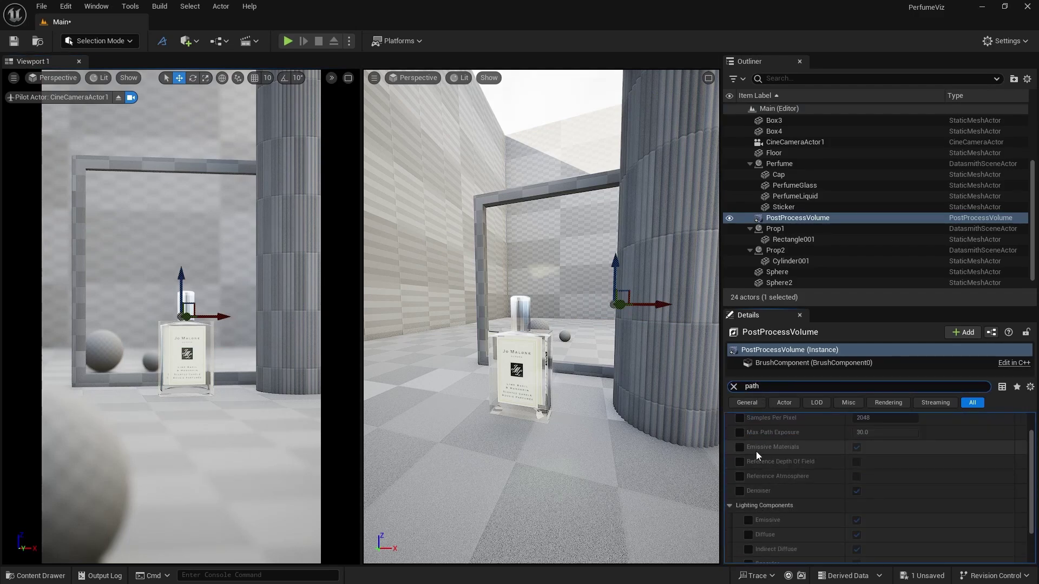
left_click(739, 435)
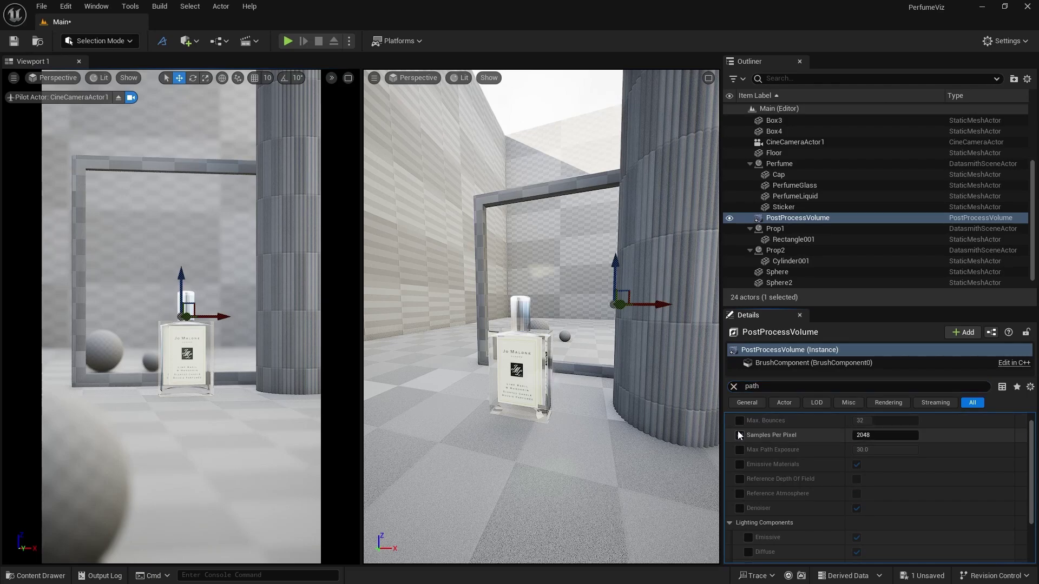
left_click(739, 420)
left_click(740, 449)
left_click(740, 464)
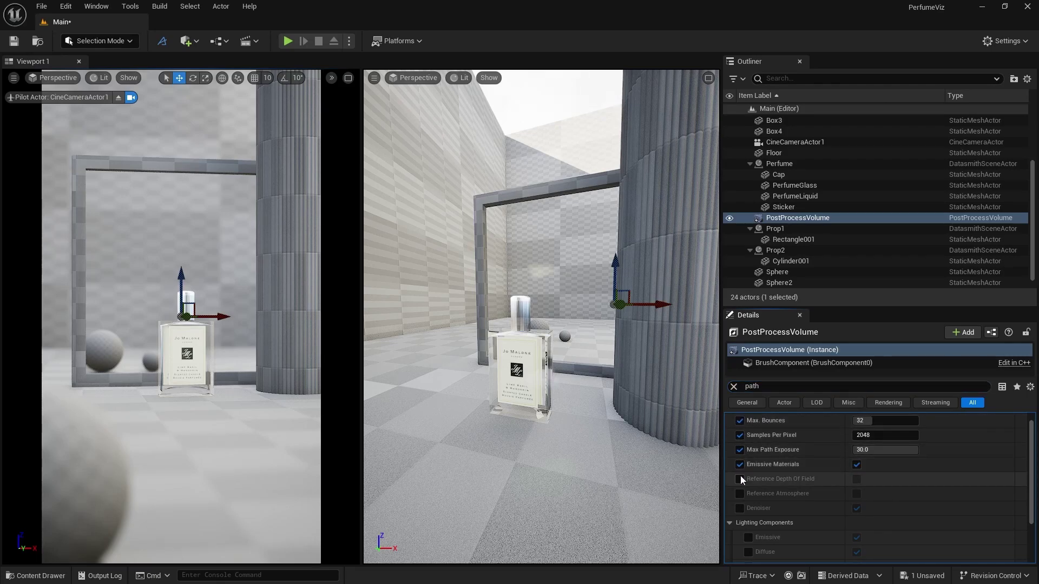
left_click(740, 479)
left_click(740, 493)
left_click(740, 508)
- Turn on Reference Depth Of Field and Atmosphere, with Max Bounces 8 and 200 samples per pixel
left_click(856, 479)
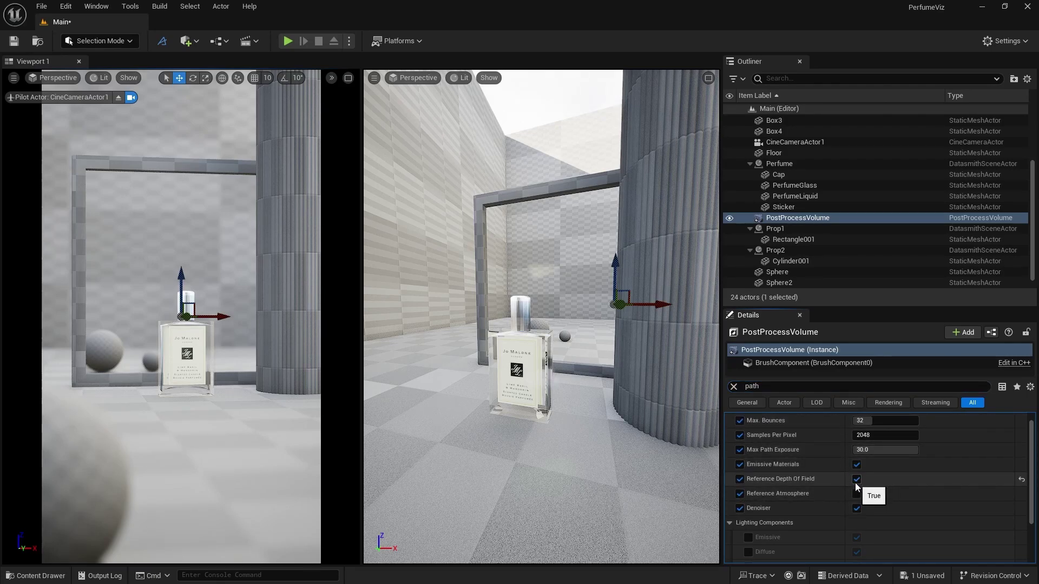
left_click(856, 493)
left_click(860, 420)
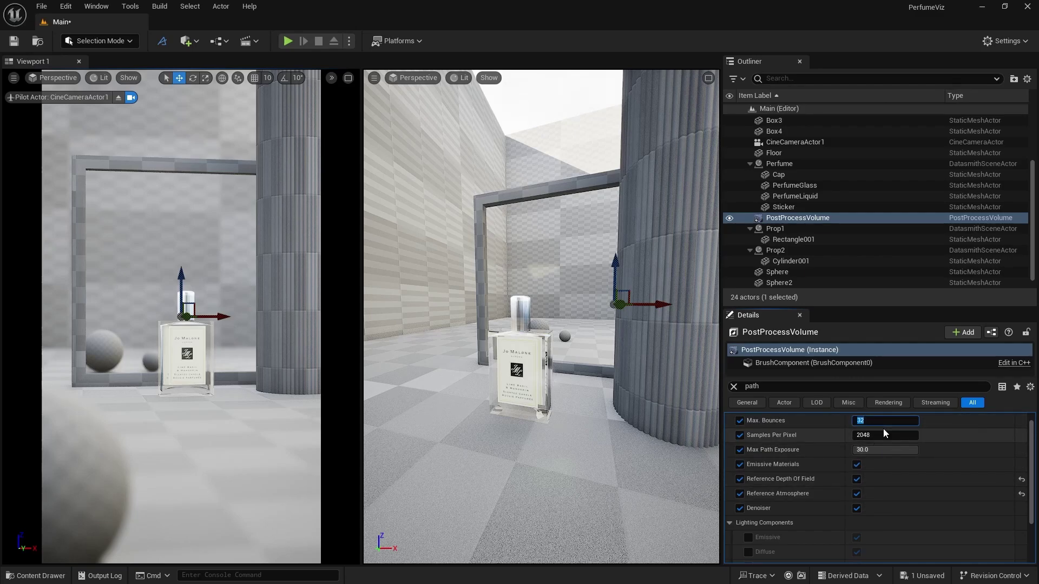
type("8")
left_click(880, 434)
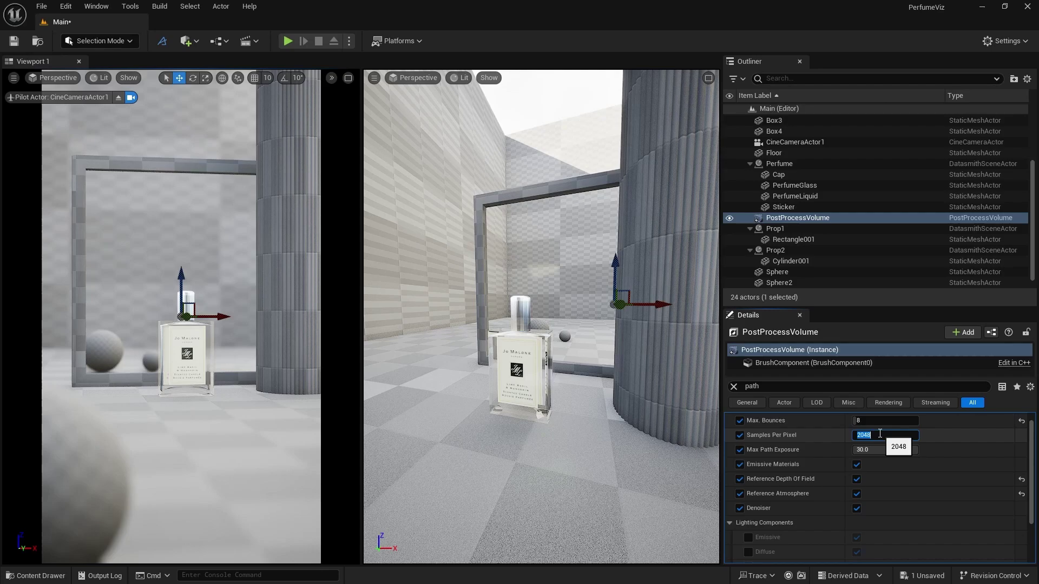
type("200")
key("Return")
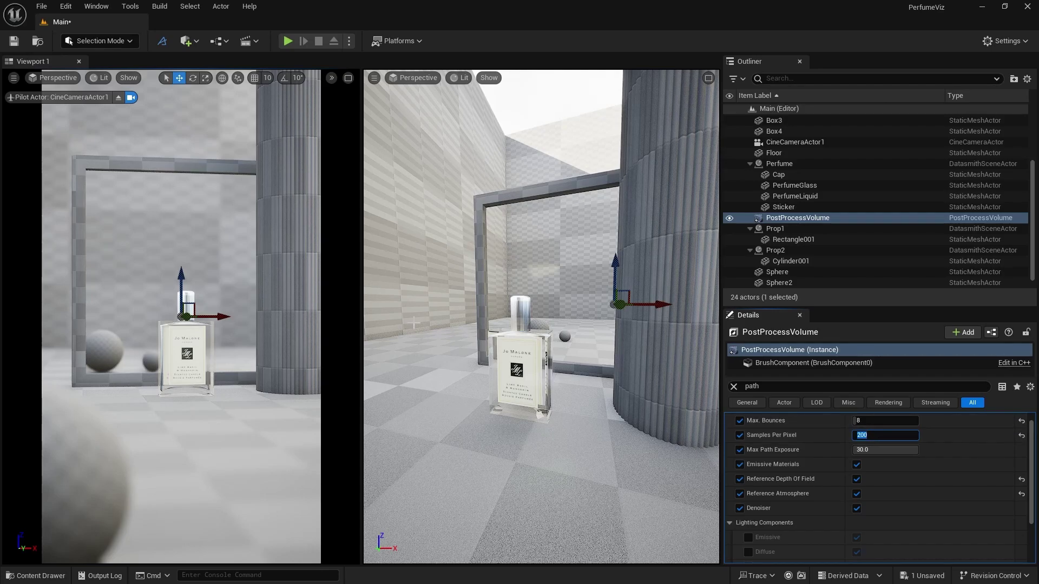
- Set CineCameraActor1's Focus Method to Disable and reframe the bottle in the second viewport
left_click(793, 142)
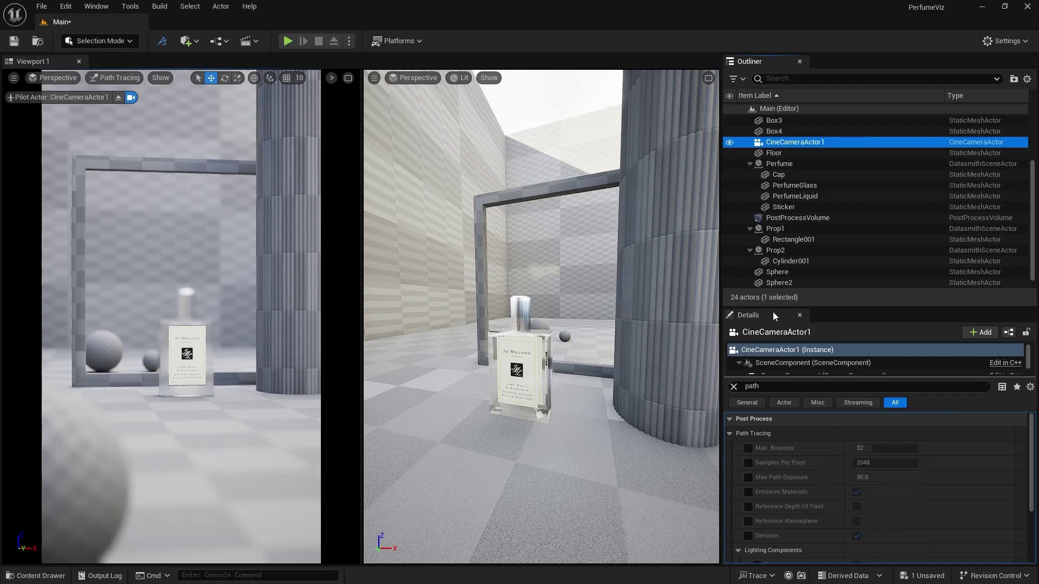
scroll(817, 472, "down", 8)
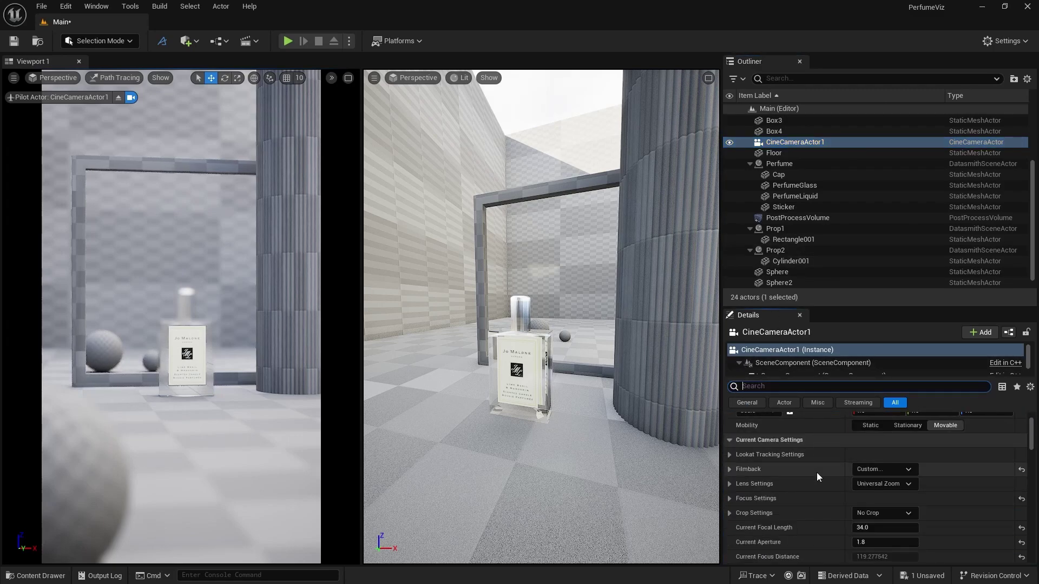
scroll(816, 472, "down", 1)
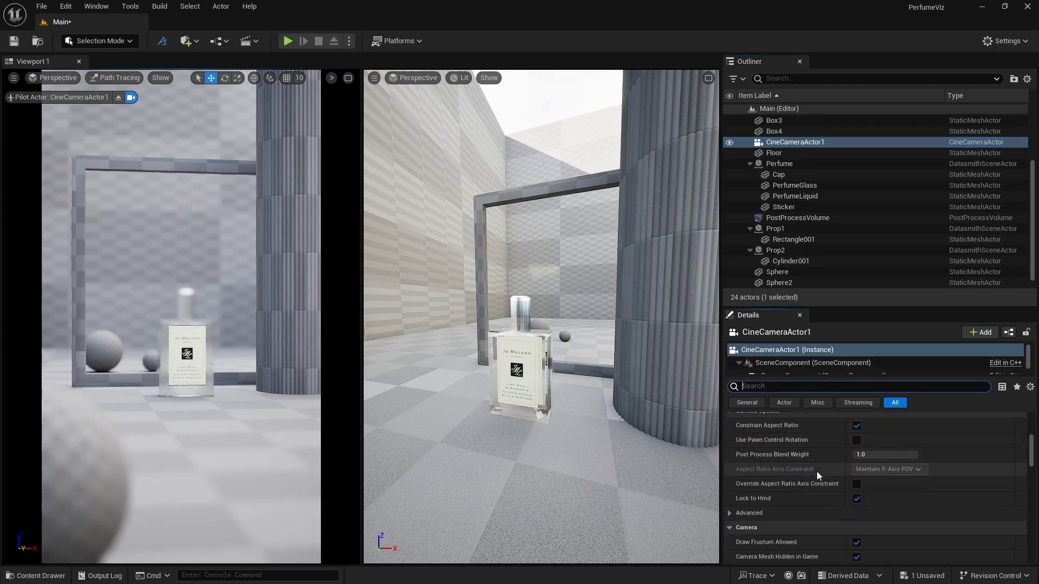
scroll(816, 472, "up", 8)
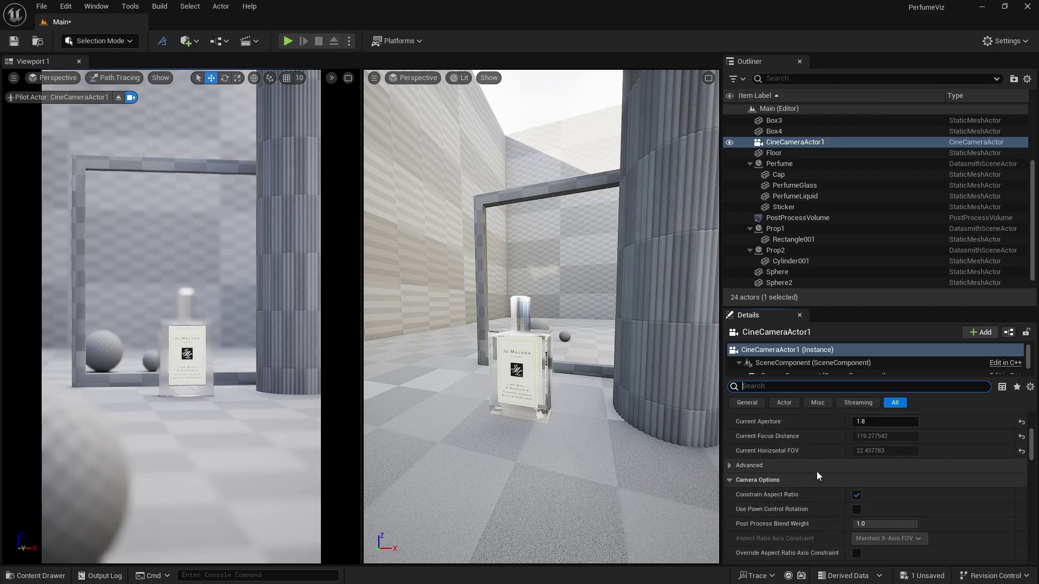
left_click(729, 447)
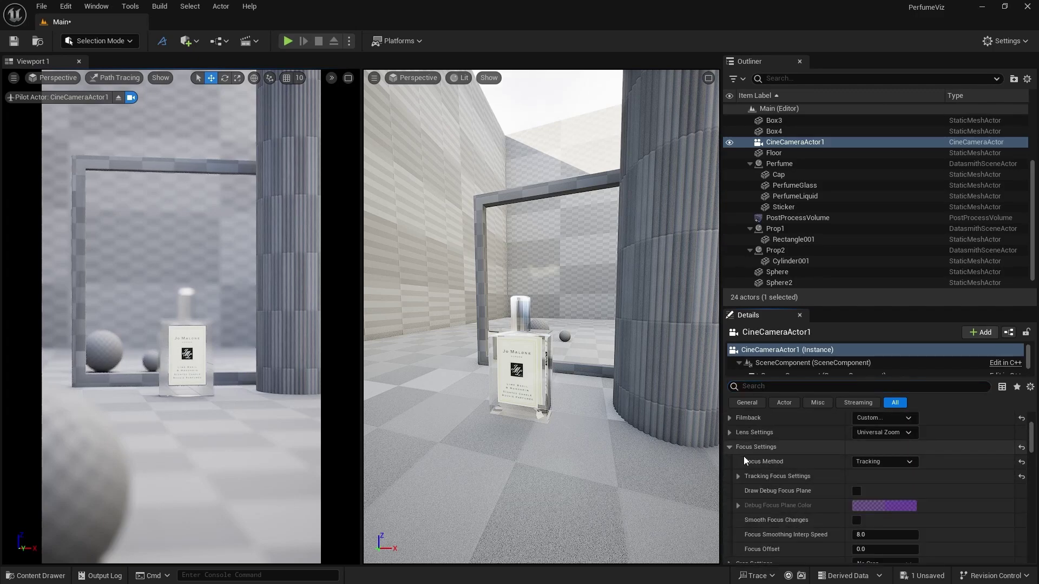
left_click(876, 461)
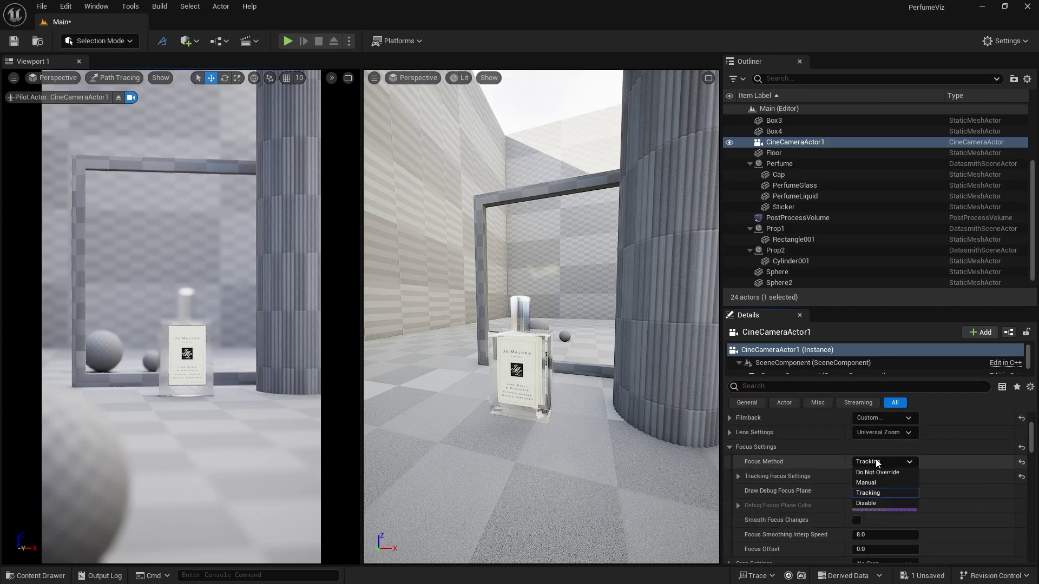
left_click(874, 503)
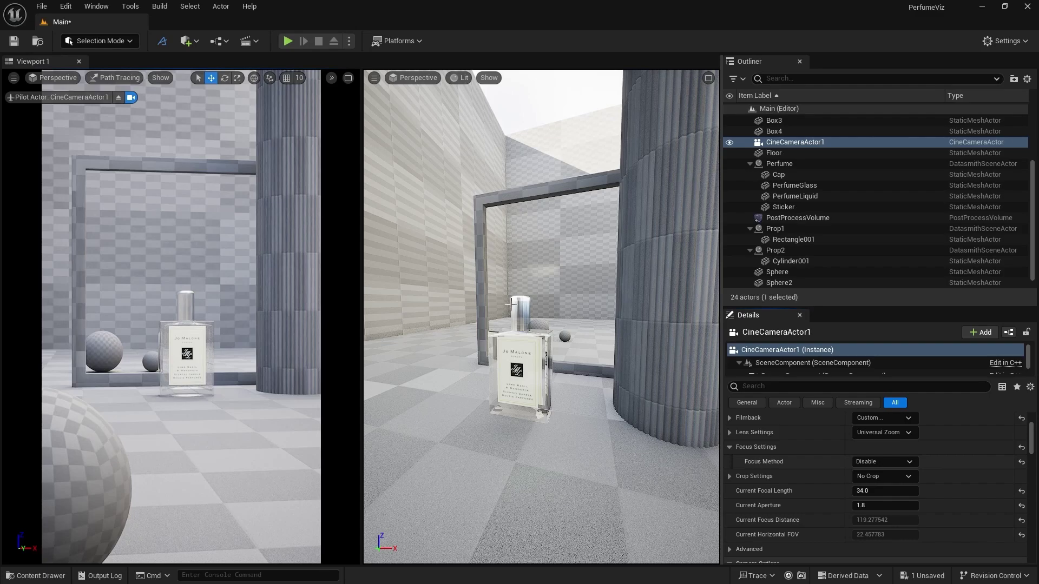
right_click_drag(541, 317, 490, 319)
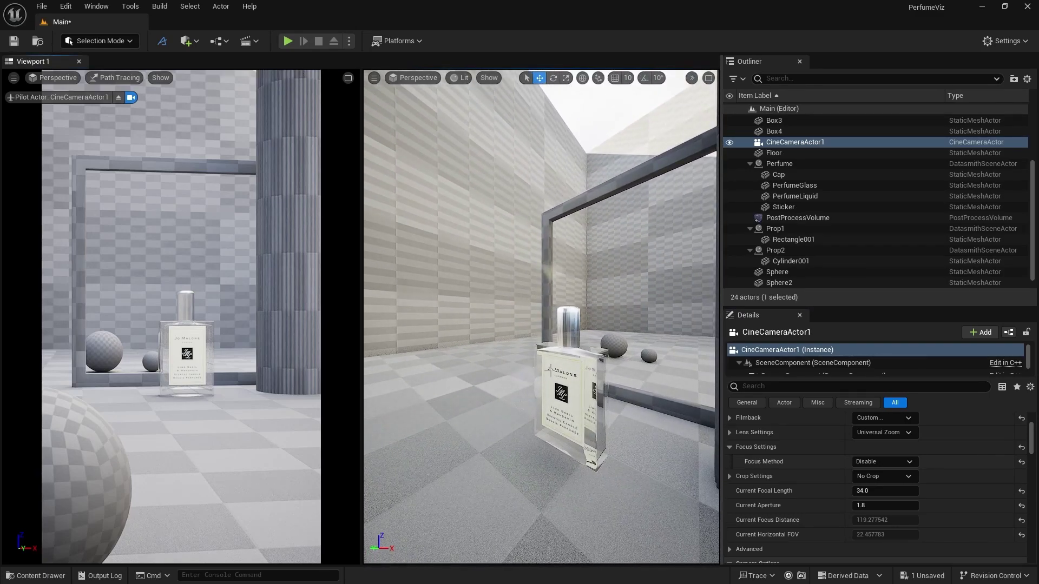
- Switch the second viewport's view mode to Path Tracing
left_click(427, 76)
left_click(459, 78)
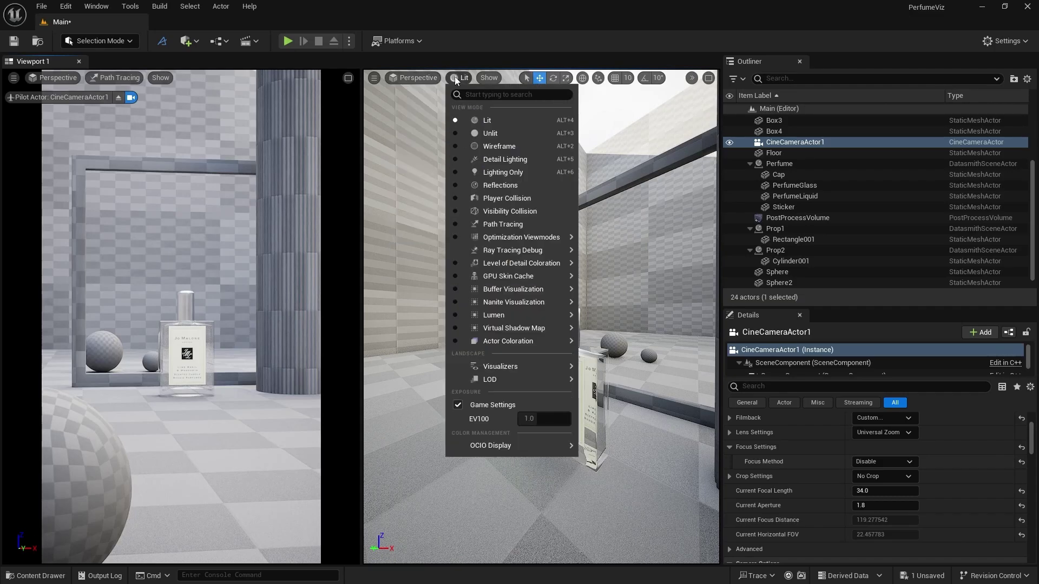
left_click(476, 225)
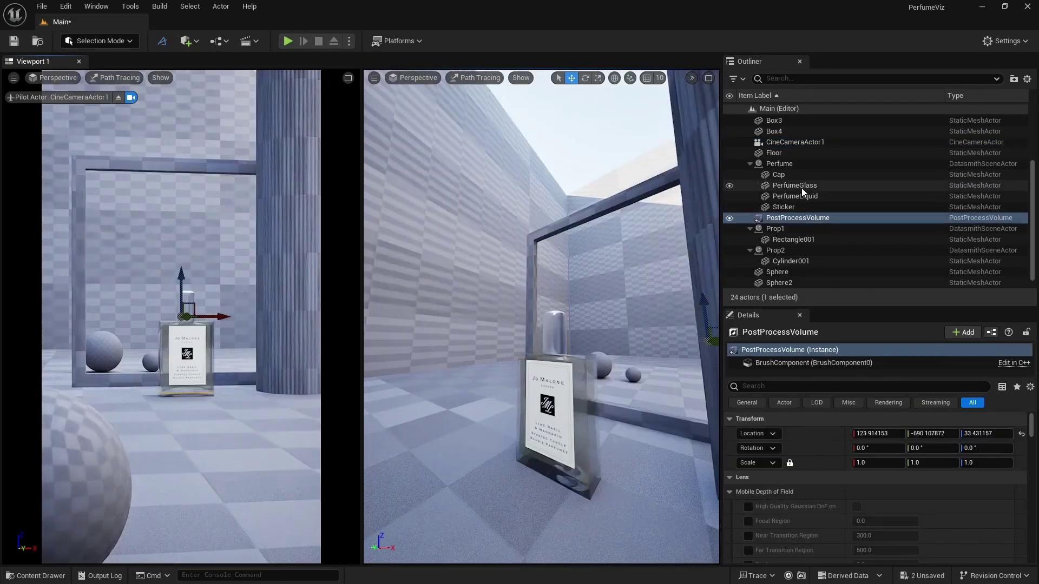
- Assign M_Glass_PT_Inst to both PerfumeLiquid material slots, replacing LiquidGlass
left_click(801, 198)
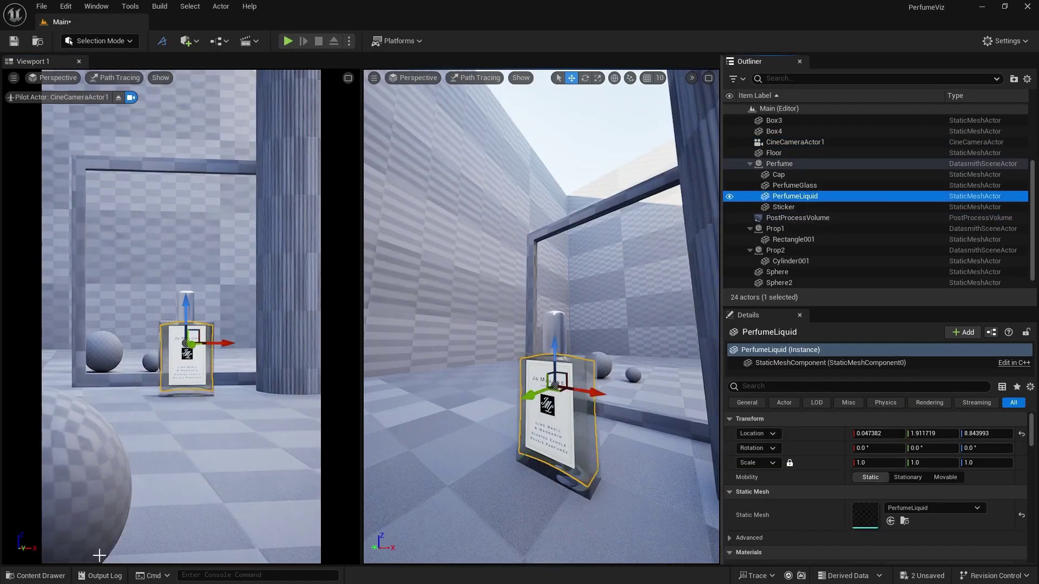
left_click(36, 575)
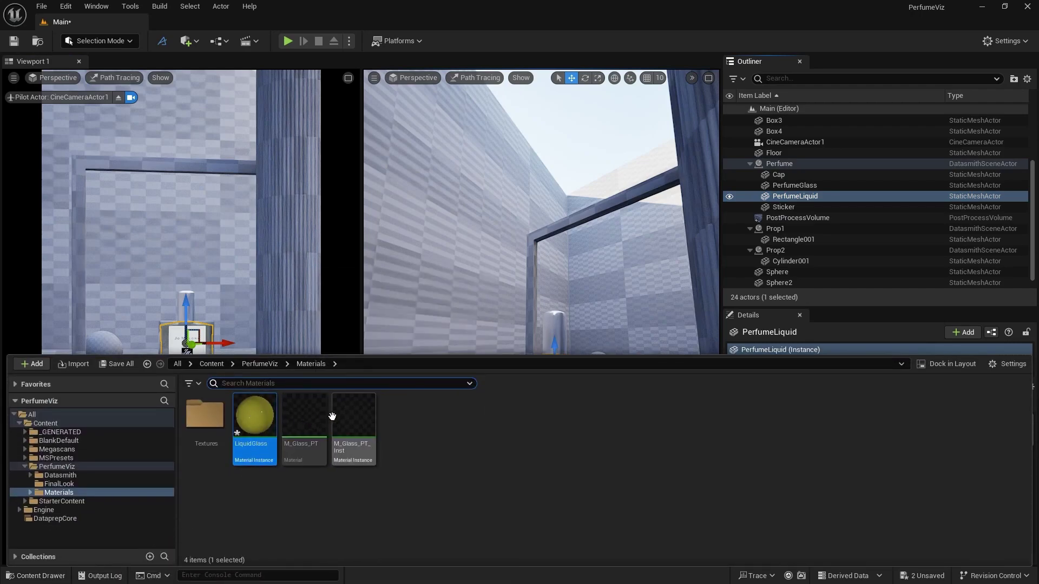
left_click(352, 422)
left_click(761, 319)
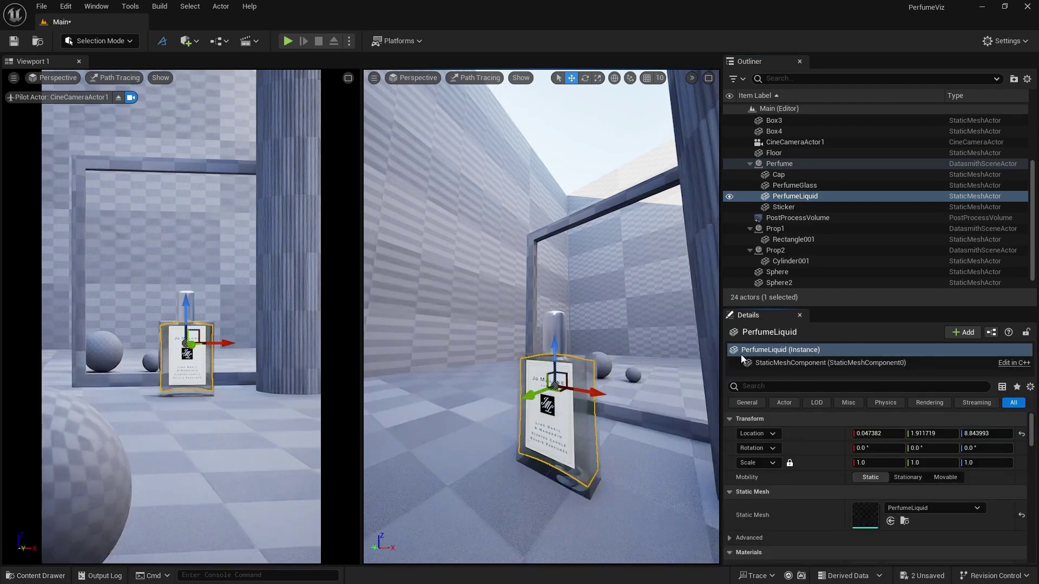
scroll(817, 499, "down", 3)
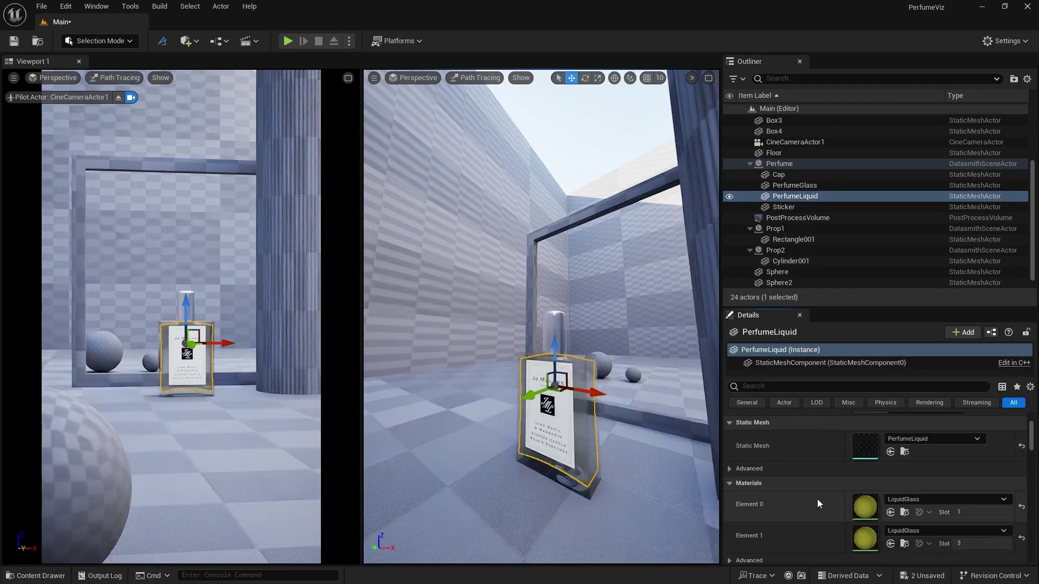
left_click(890, 513)
left_click(890, 544)
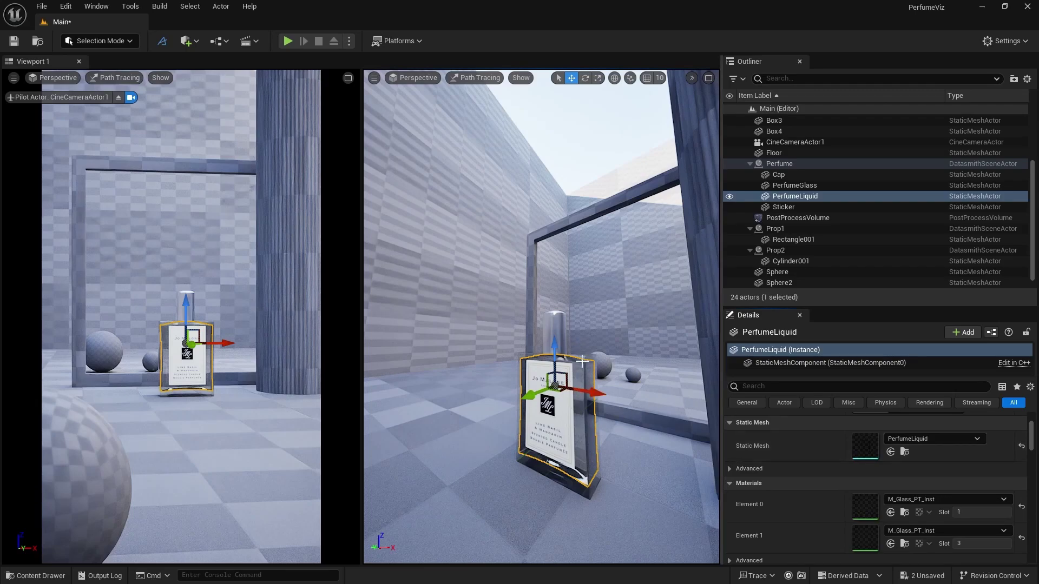
- Set the PostProcessVolume's path tracing Max. Bounces to 16, up from 8
left_click(800, 218)
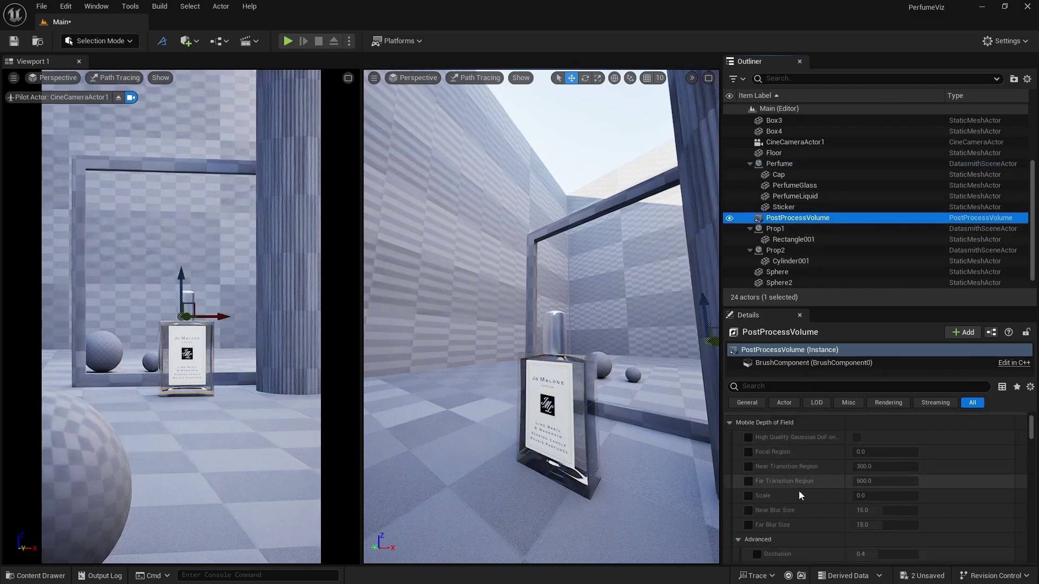
scroll(799, 491, "down", 3)
left_click(768, 386)
type("p")
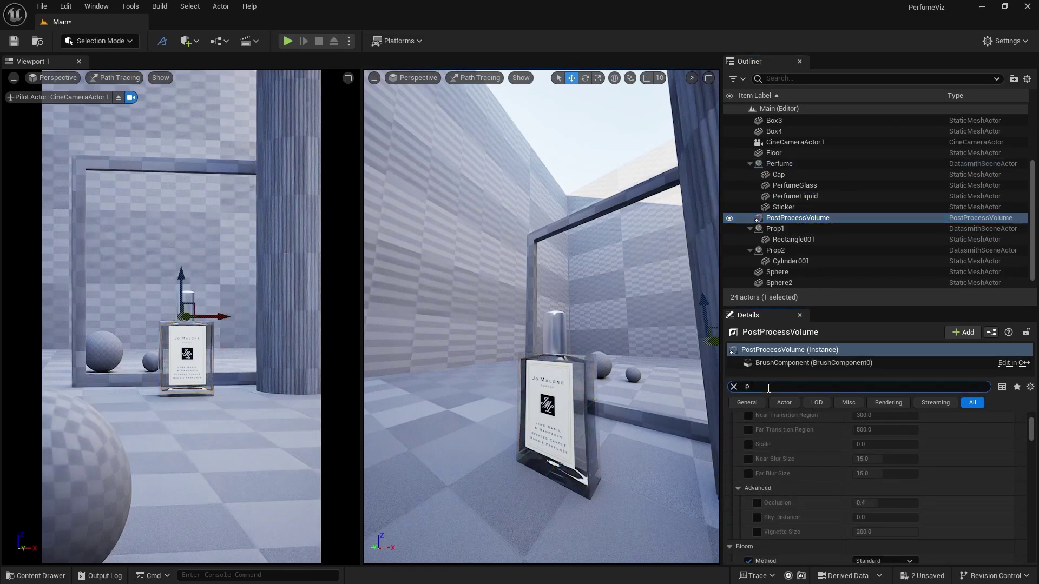
type("ath")
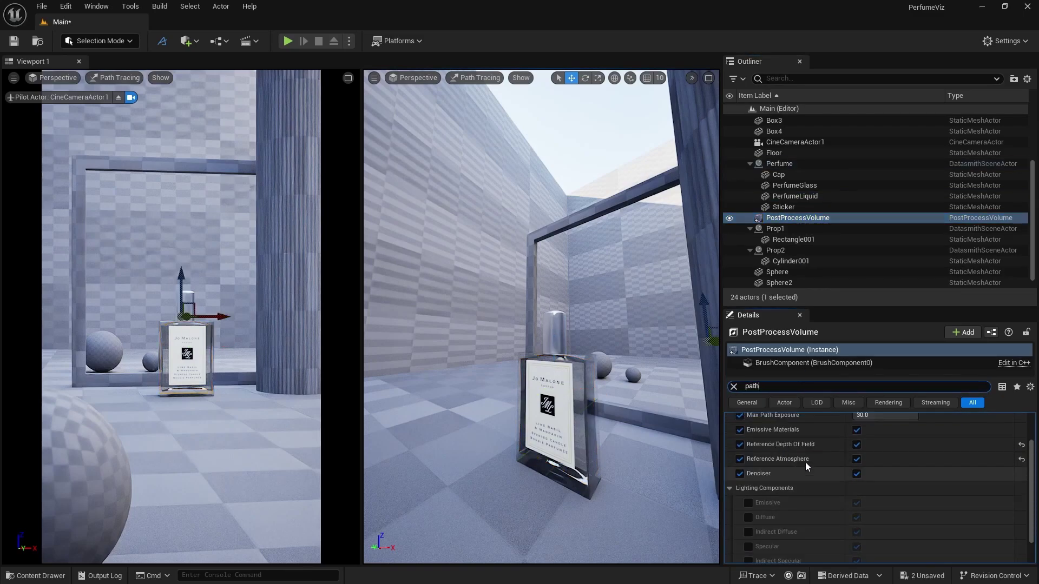
scroll(805, 465, "up", 1)
left_click(868, 434)
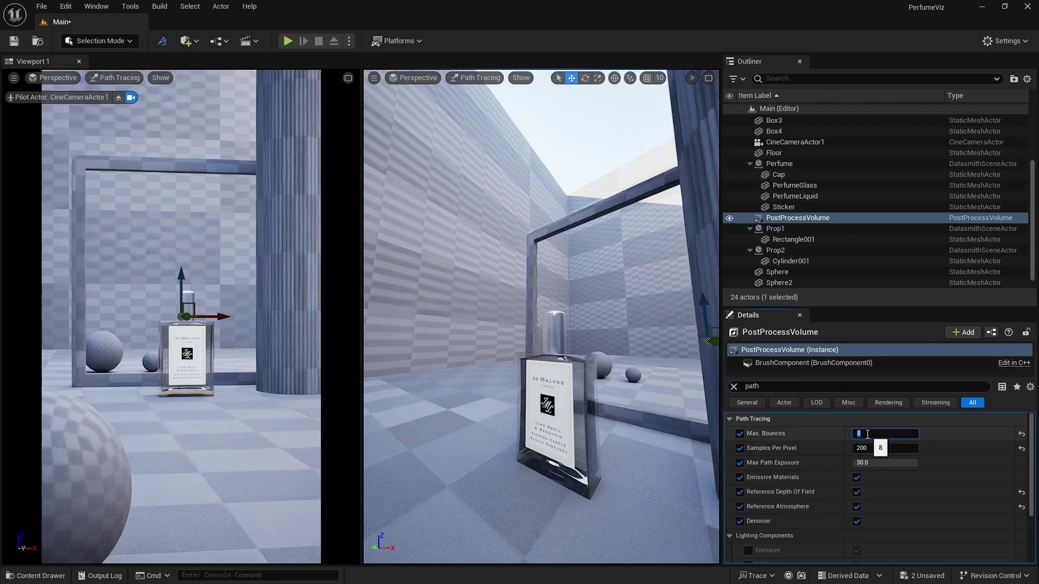
type("16")
key("Return")
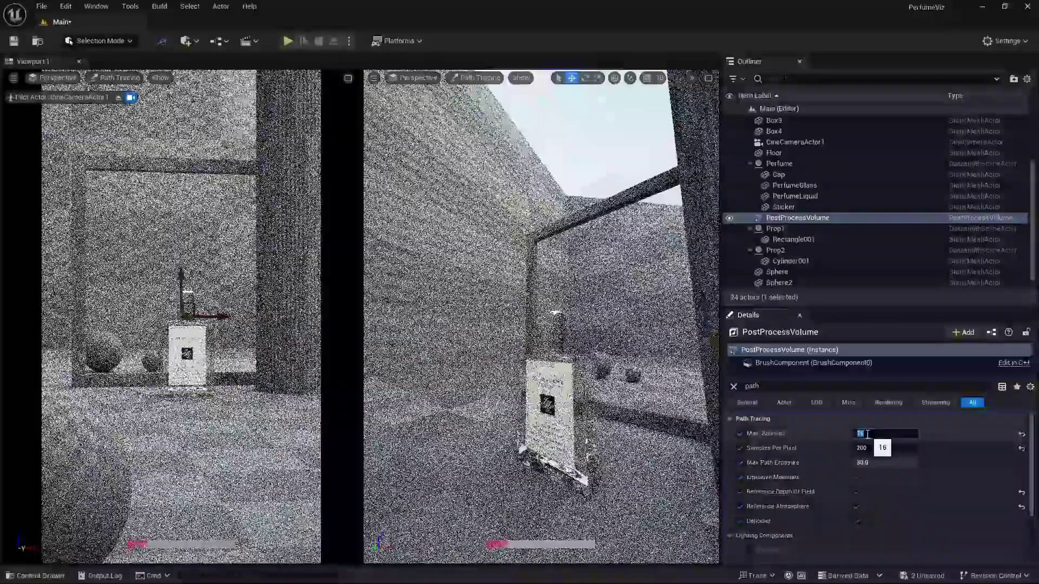